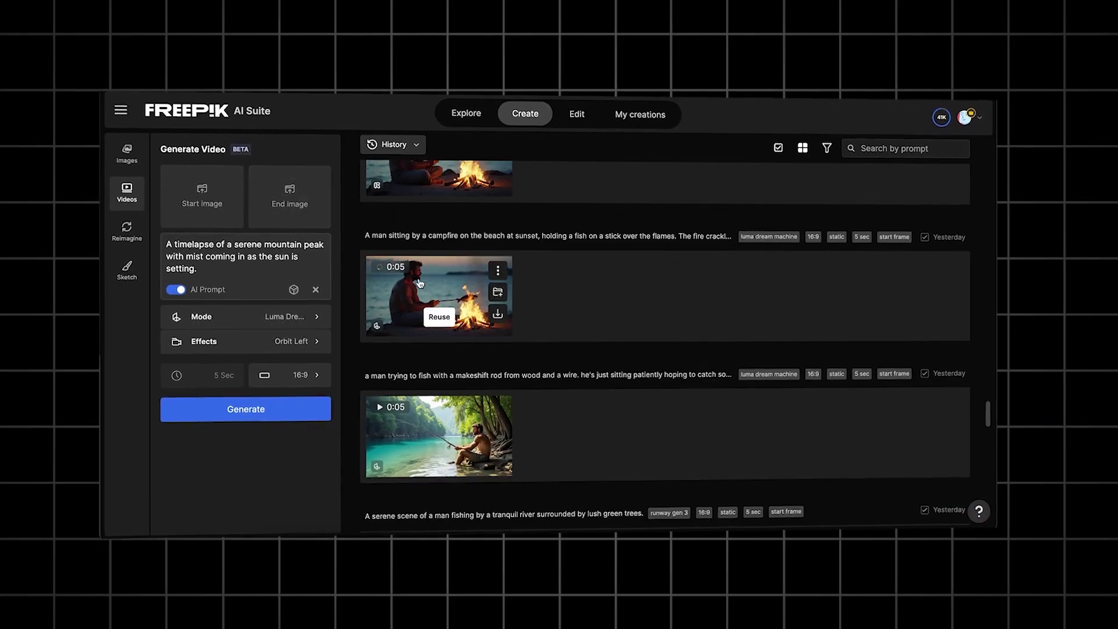
# Step: Play the campfire video, then bring up the list of video models
pyautogui.click(419, 283)
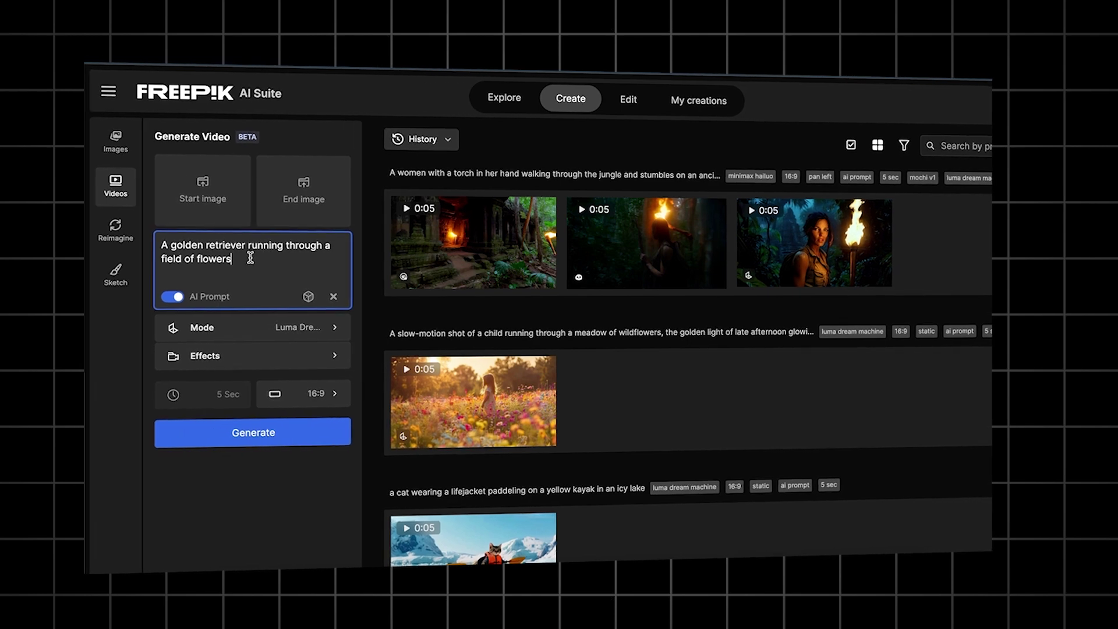
pyautogui.click(323, 332)
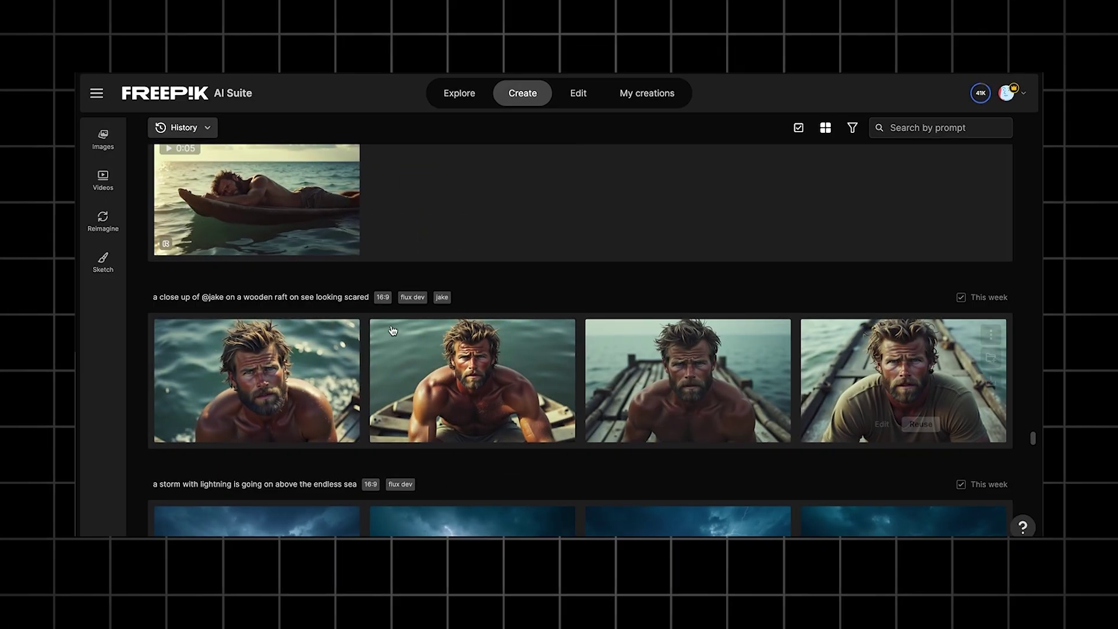
# Step: Scroll through the generation history and play the campfire video
pyautogui.scroll(5, 303, 285)
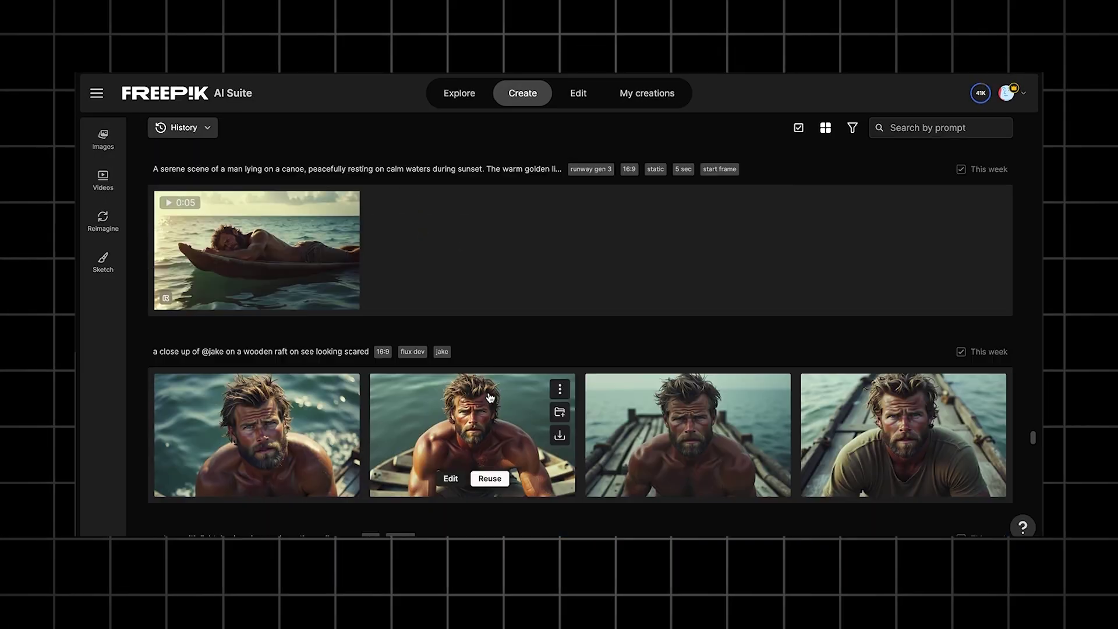
pyautogui.scroll(4, 557, 247)
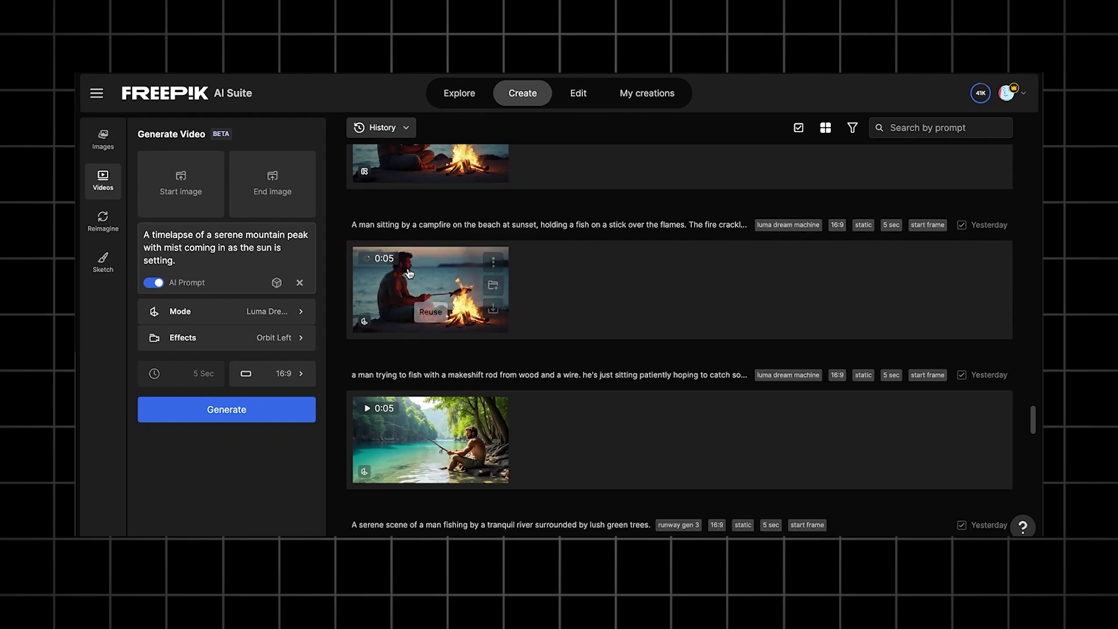
pyautogui.click(384, 282)
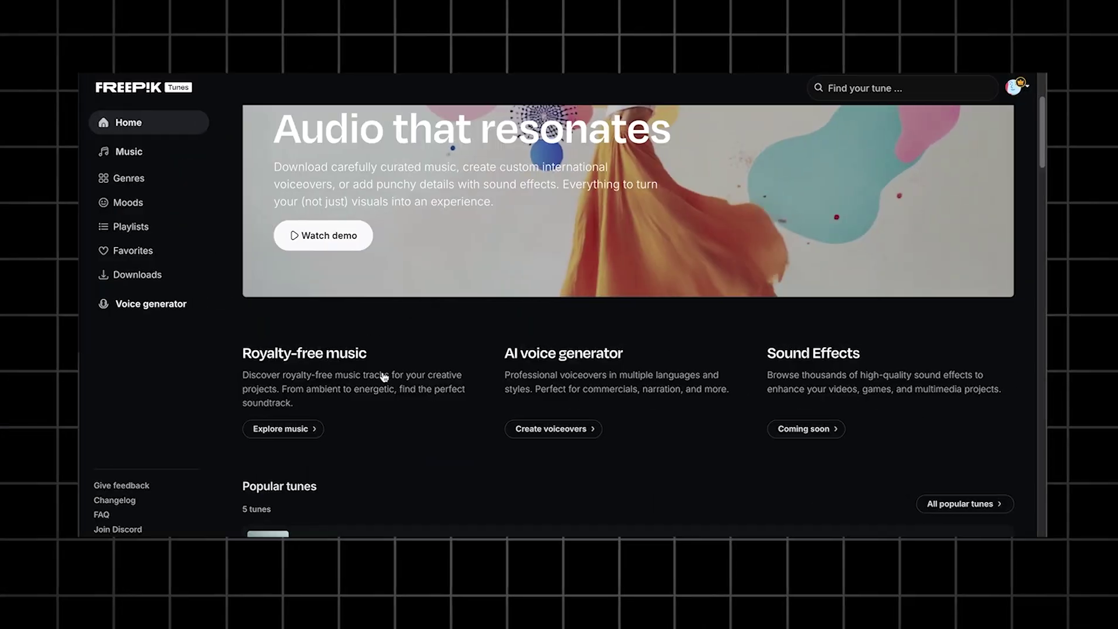
pyautogui.scroll(-6, 379, 430)
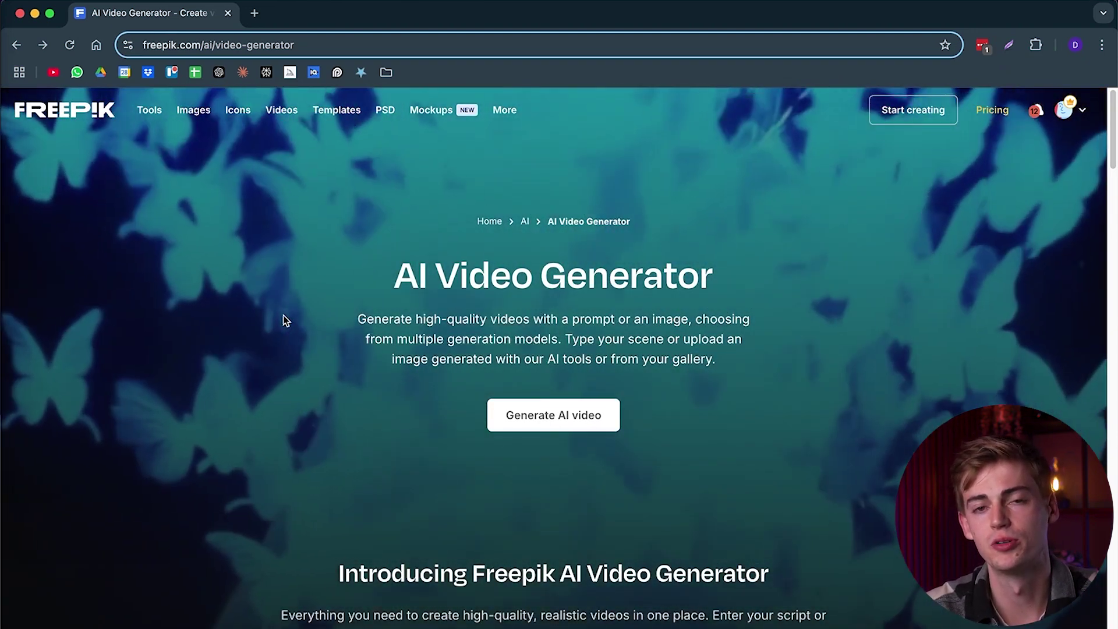
# Step: Open the Generate Video panel with 'Generate AI video' from the landing page
pyautogui.click(517, 424)
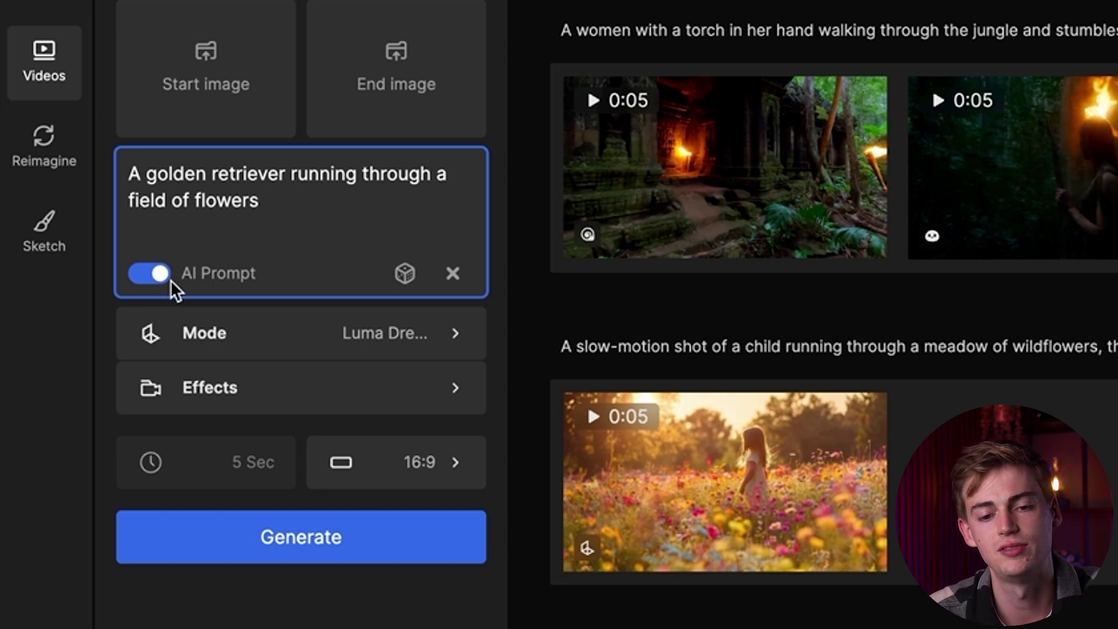
# Step: Enable AI Prompt enhancement for the golden retriever prompt
pyautogui.moveTo(256, 271)
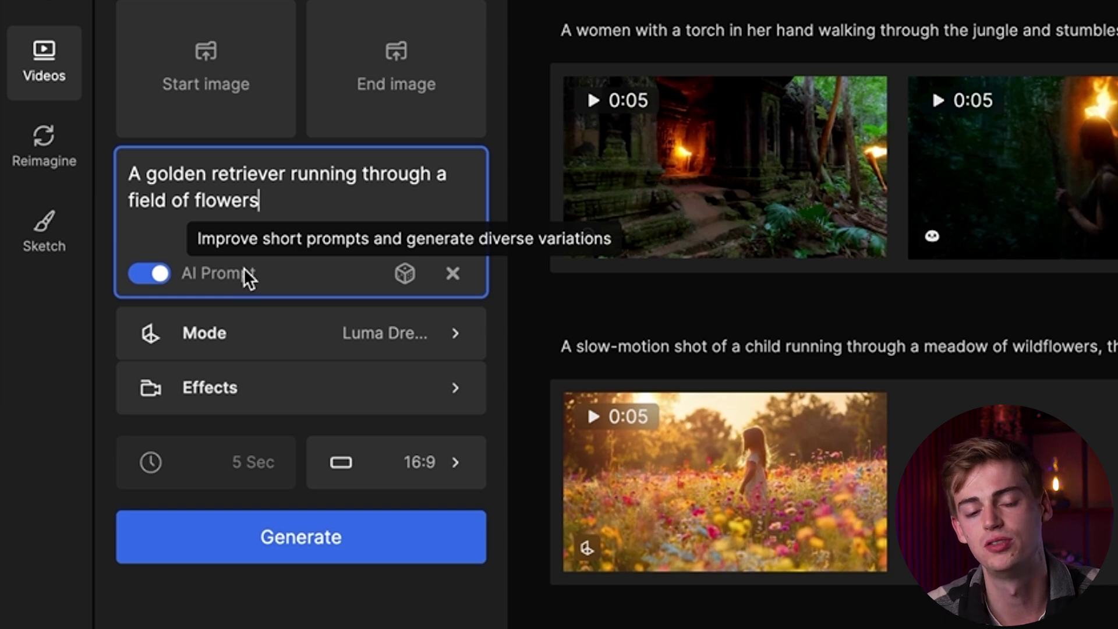
pyautogui.click(153, 276)
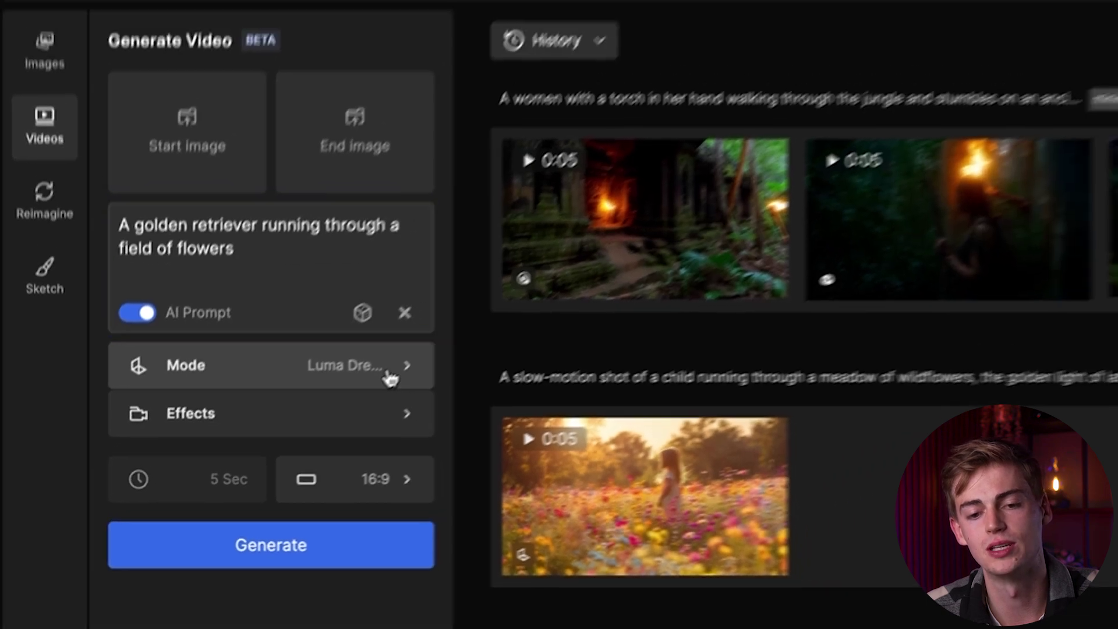
# Step: Scroll through the Mode dropdown to review Luma, Runway, Mochi and Minimax
pyautogui.click(438, 344)
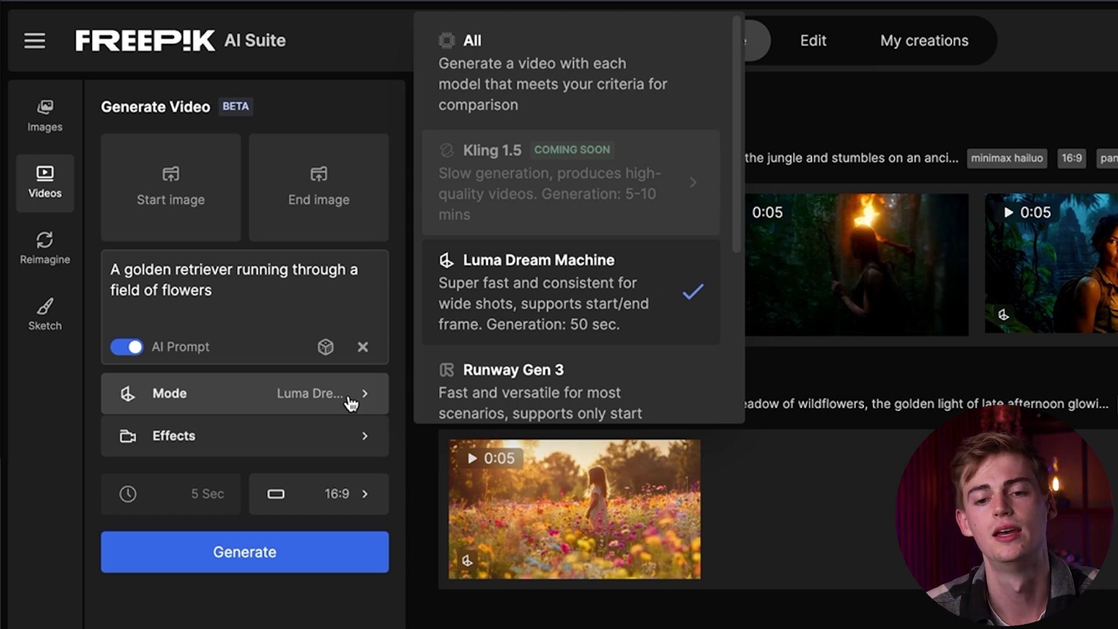
pyautogui.scroll(-3, 617, 260)
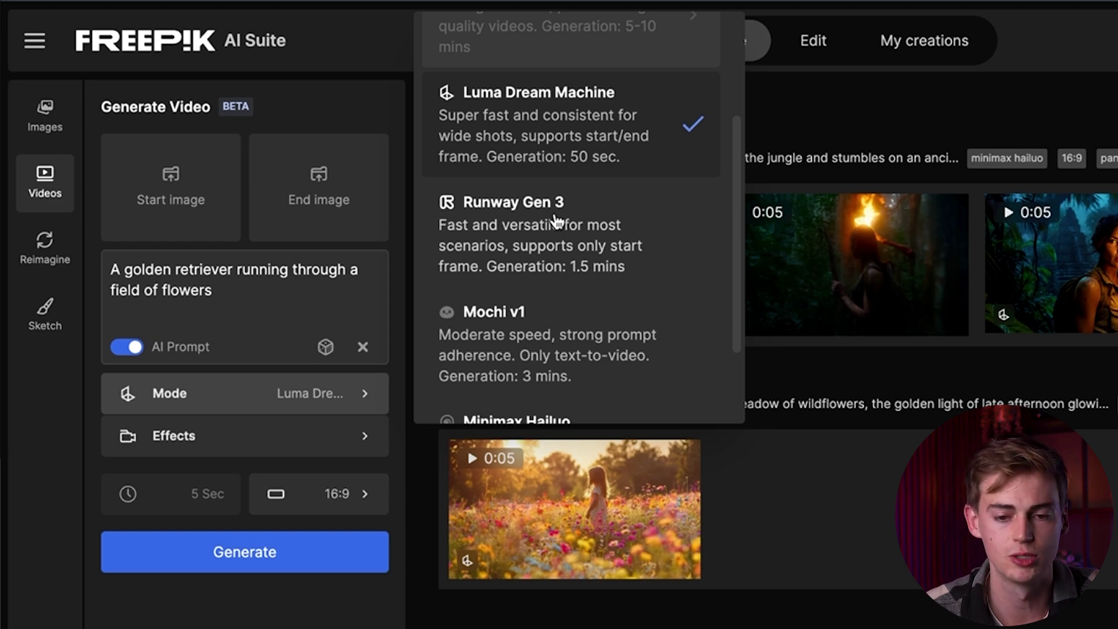
pyautogui.scroll(-2, 596, 210)
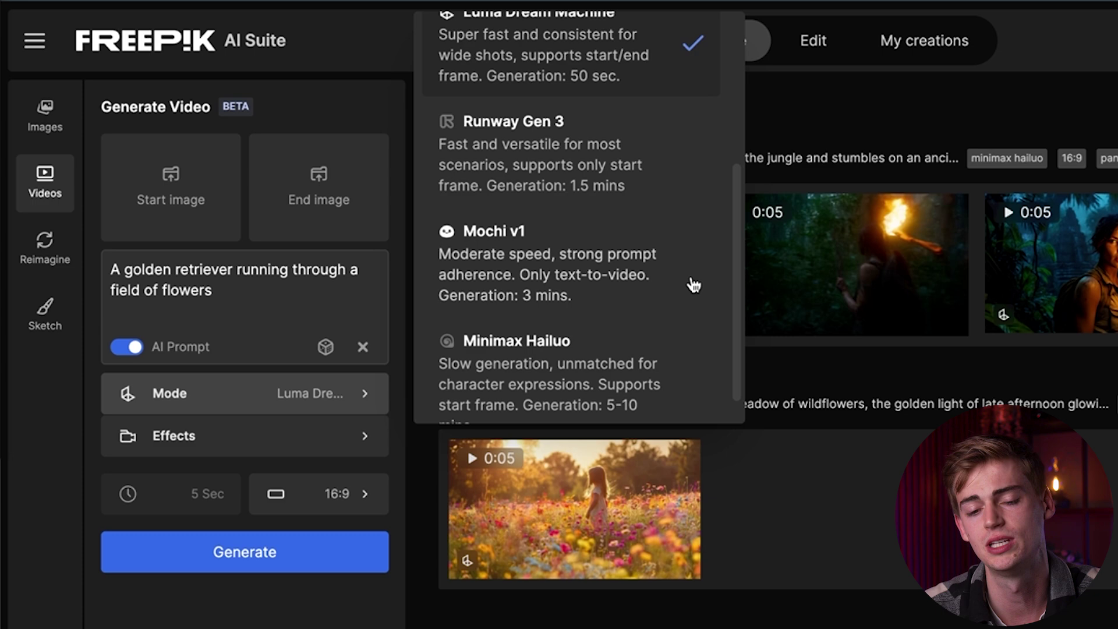
pyautogui.scroll(-1, 548, 257)
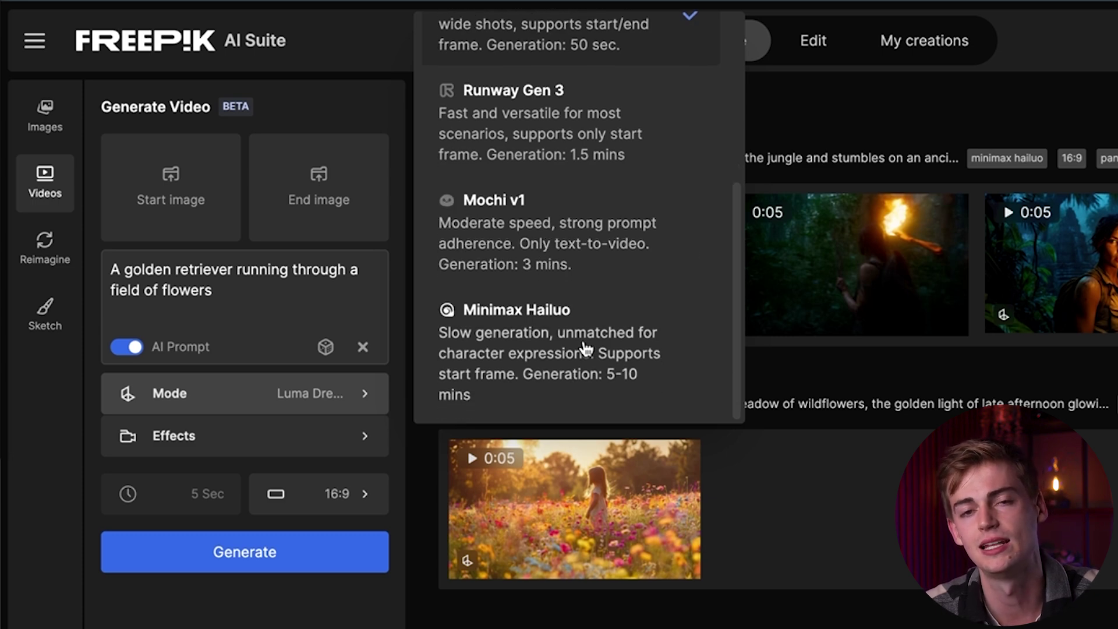
pyautogui.scroll(5, 582, 350)
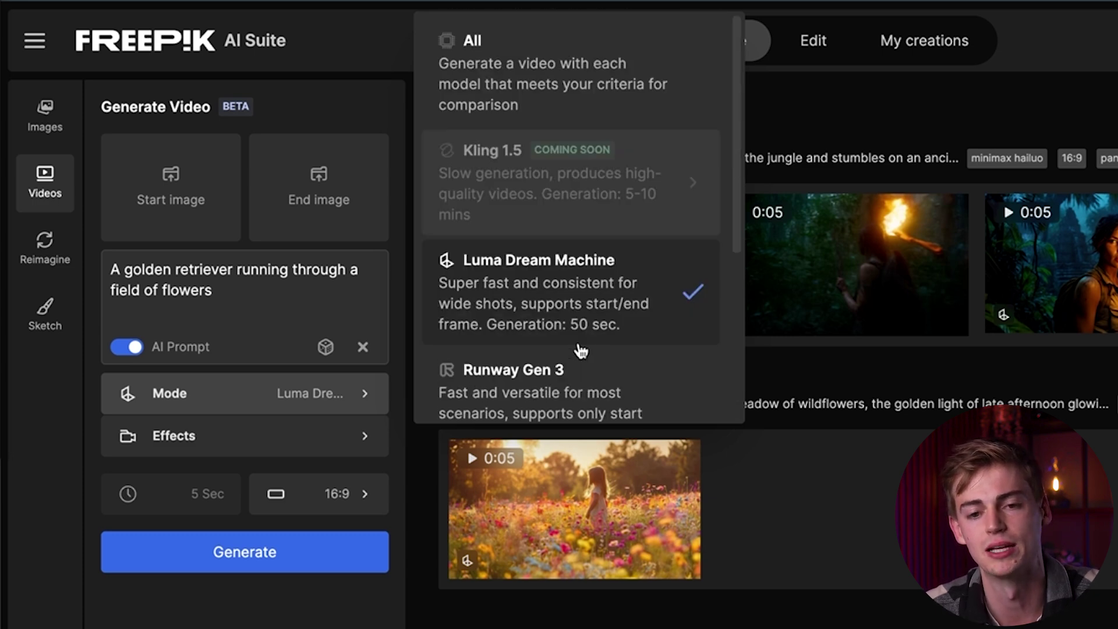
# Step: Generate four golden retriever videos with Mode set to All at 16:9
pyautogui.click(536, 117)
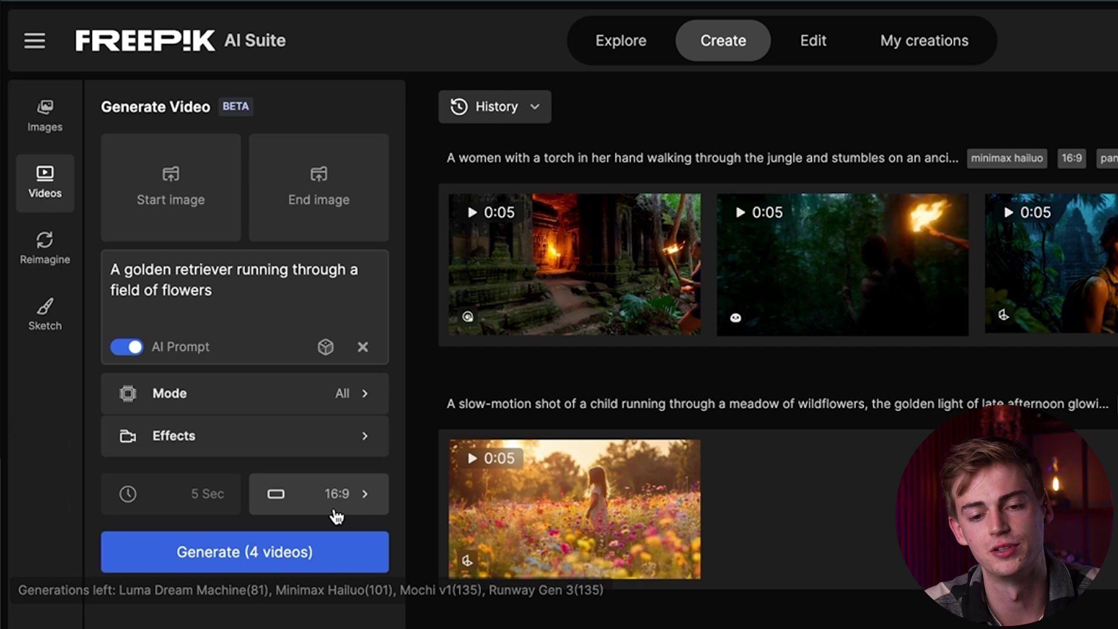
pyautogui.click(333, 500)
pyautogui.click(323, 493)
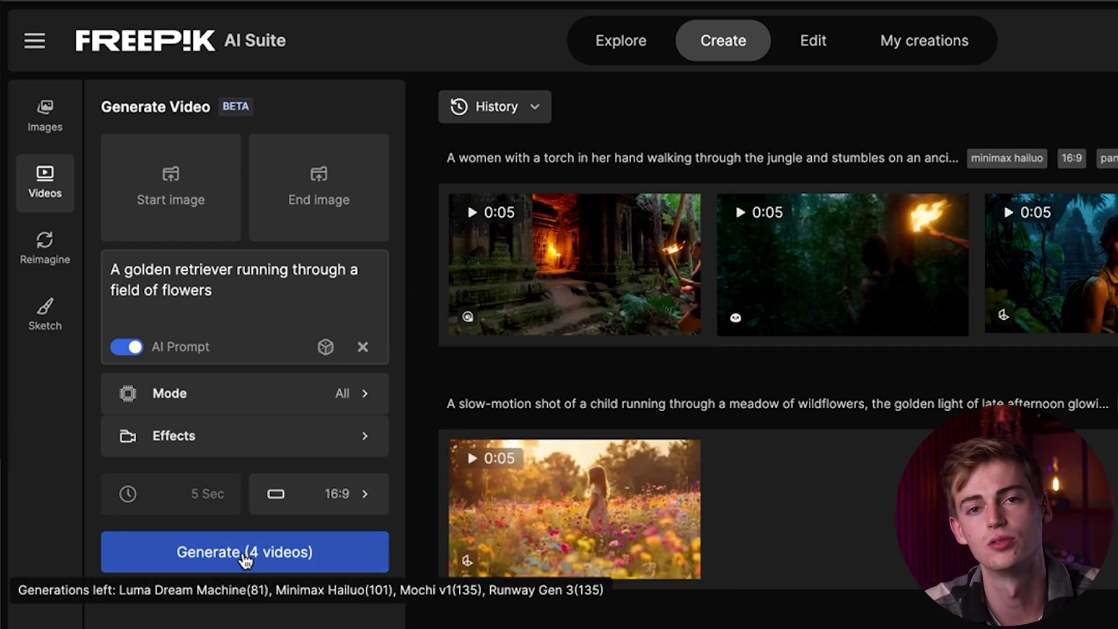
pyautogui.click(245, 556)
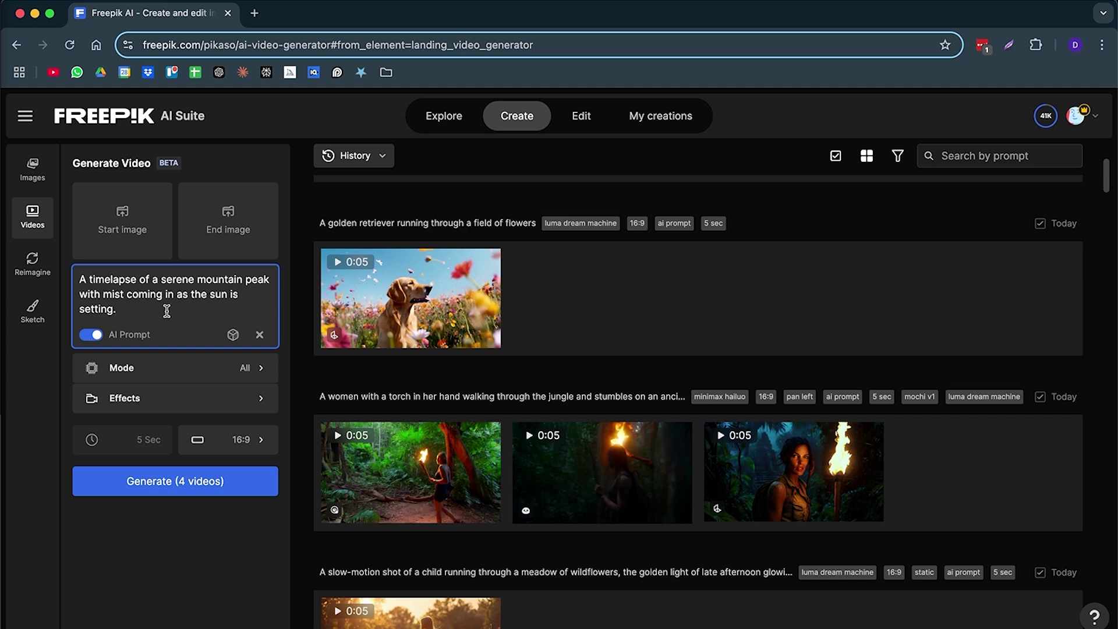
# Step: Pick Orbit Left from the Effects grid for the mountain timelapse
pyautogui.click(218, 397)
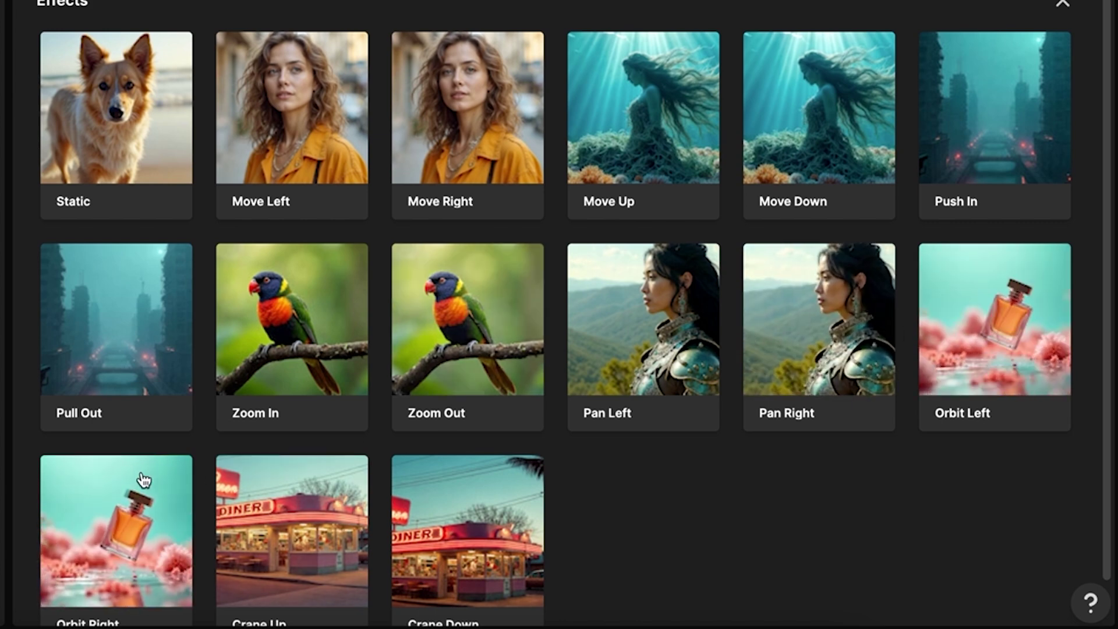
pyautogui.scroll(-1, 143, 481)
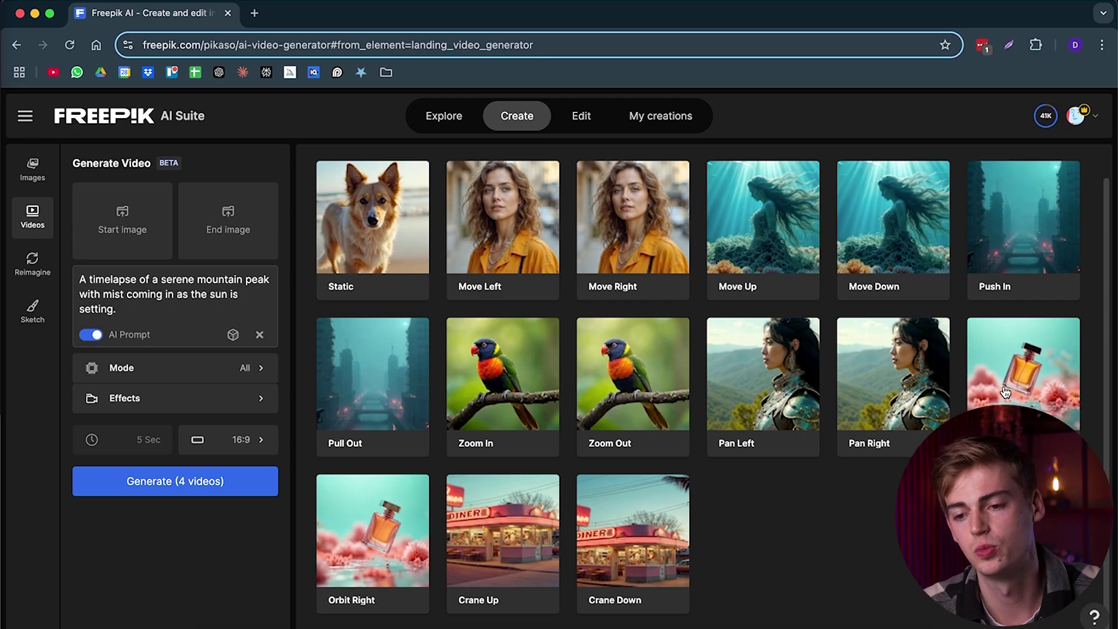
pyautogui.click(369, 528)
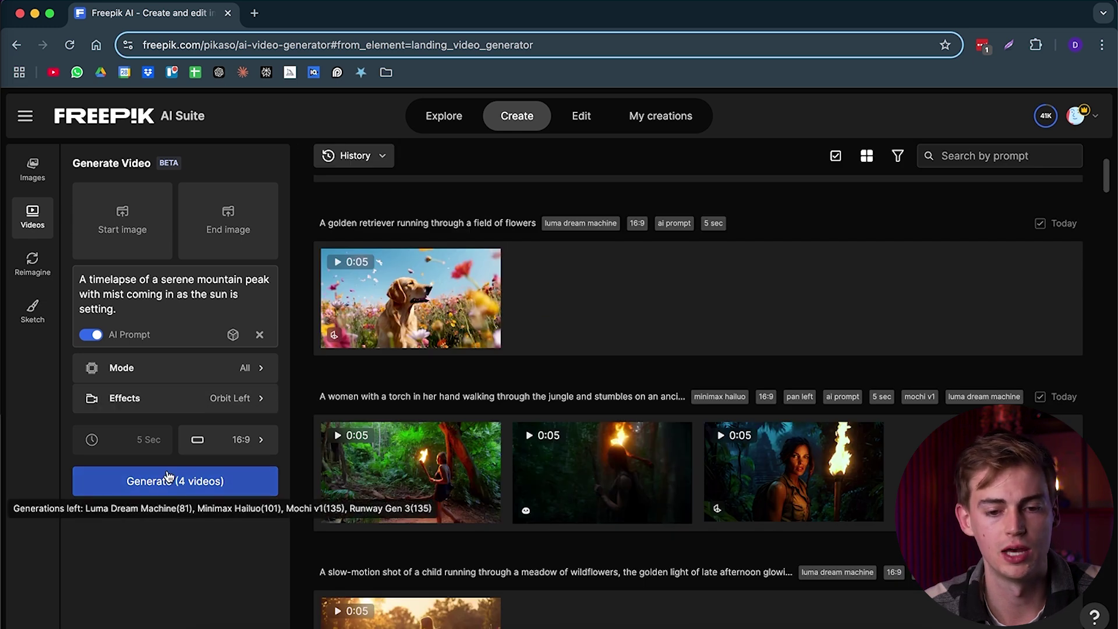
# Step: Switch Mode to Luma Dream Machine only and generate the mountain timelapse
pyautogui.click(256, 373)
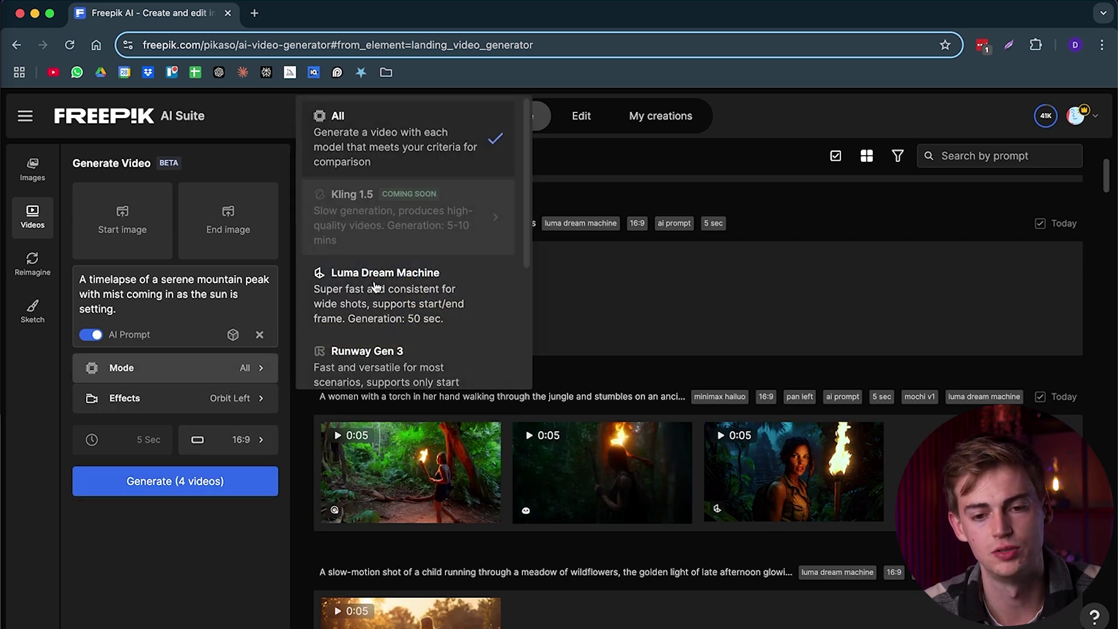
pyautogui.scroll(-1, 325, 299)
pyautogui.click(325, 294)
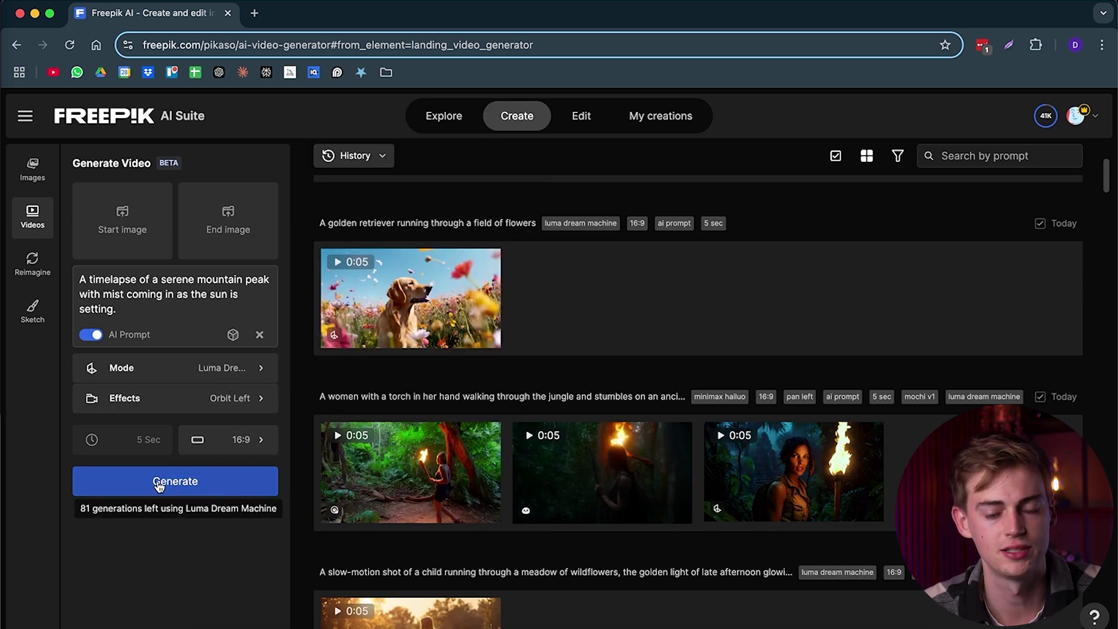
pyautogui.click(200, 481)
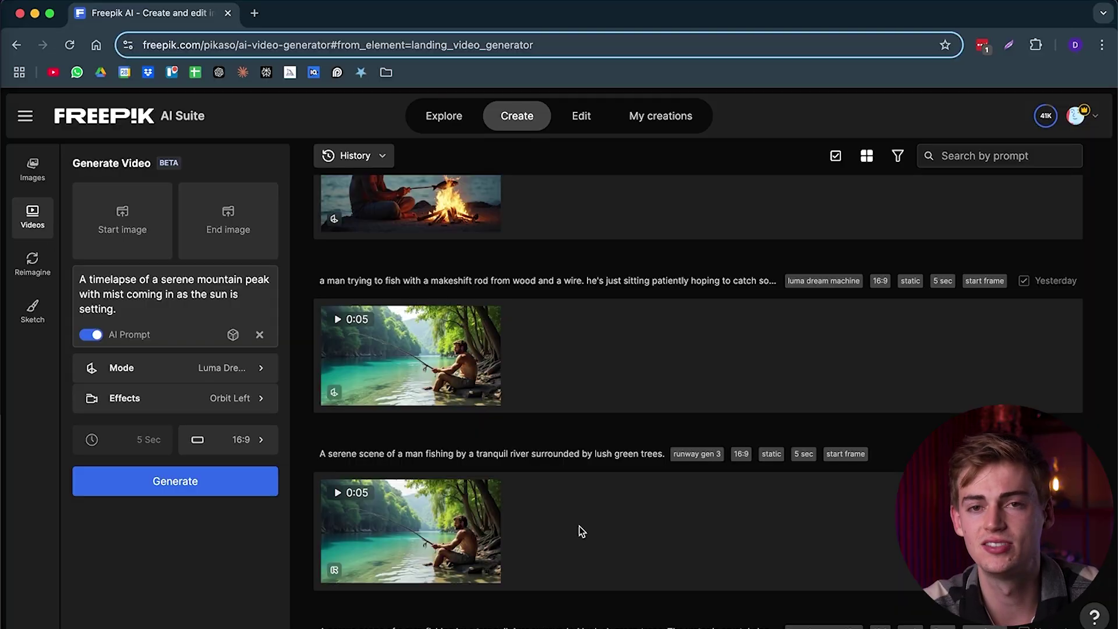
# Step: Check the fishing video, then play the campfire video and pause it at 0:03
pyautogui.click(443, 349)
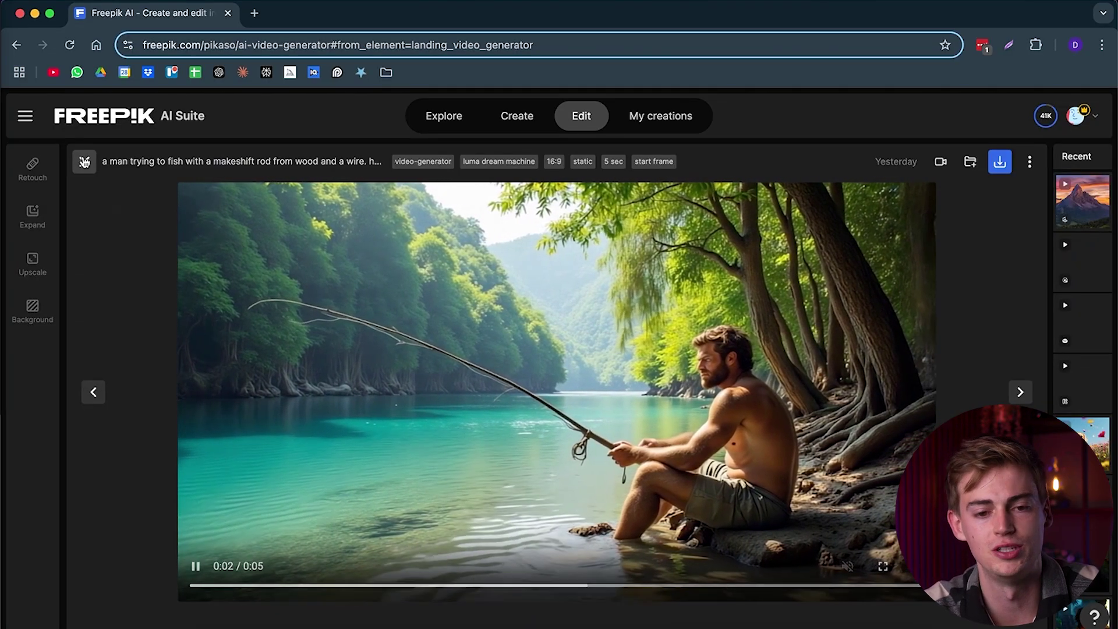
pyautogui.click(85, 163)
pyautogui.scroll(3, 361, 291)
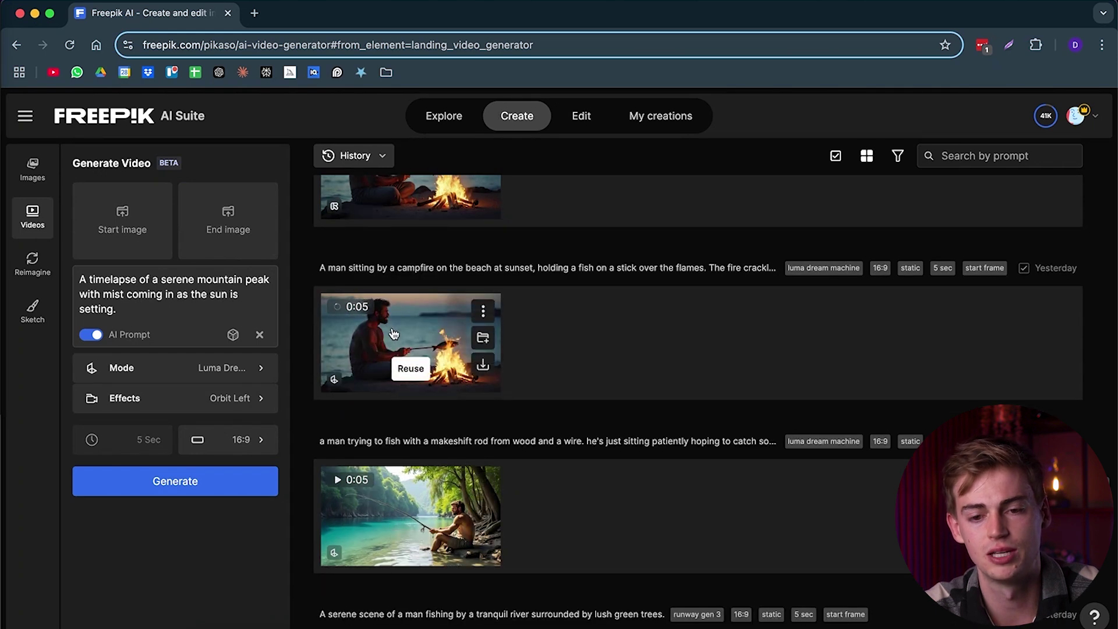
pyautogui.click(394, 333)
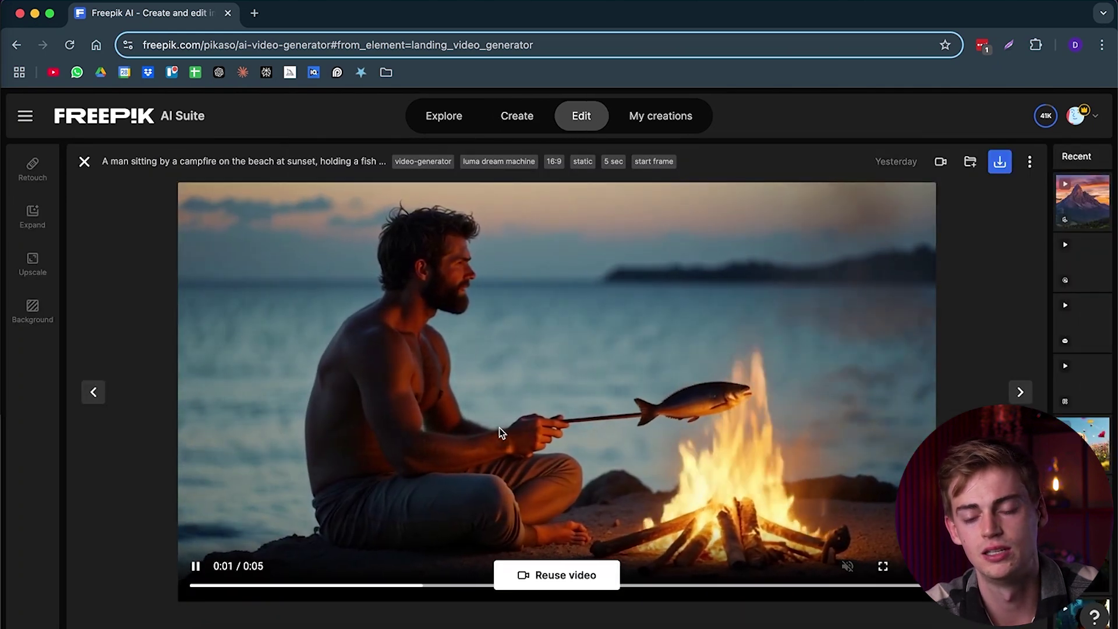
pyautogui.click(336, 339)
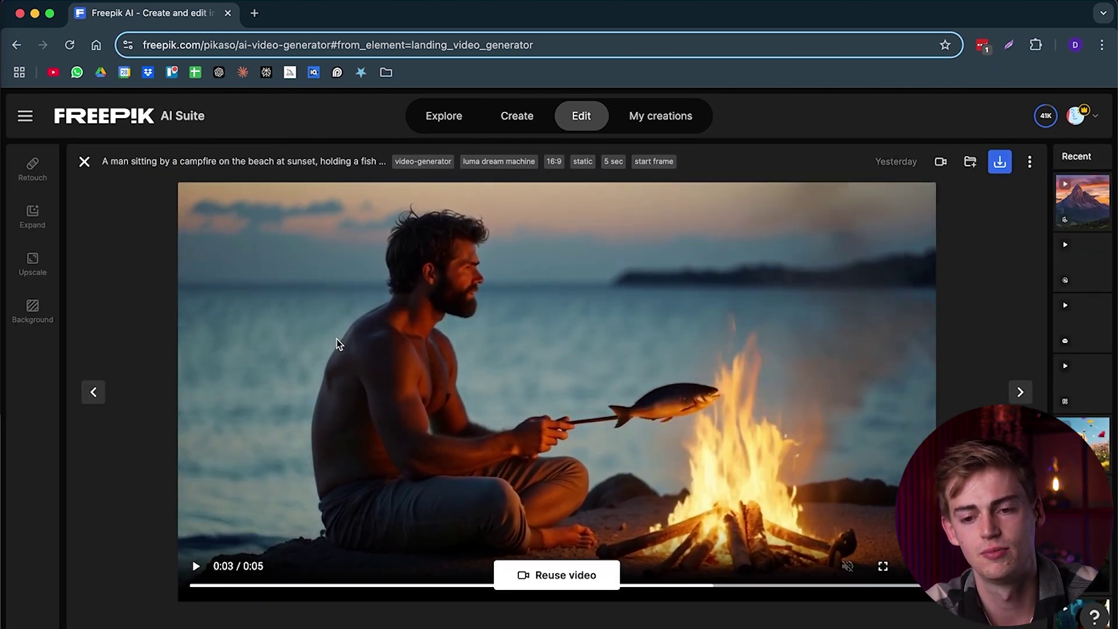
# Step: Close the video viewer and set the image model to Flux 1.1
pyautogui.click(84, 161)
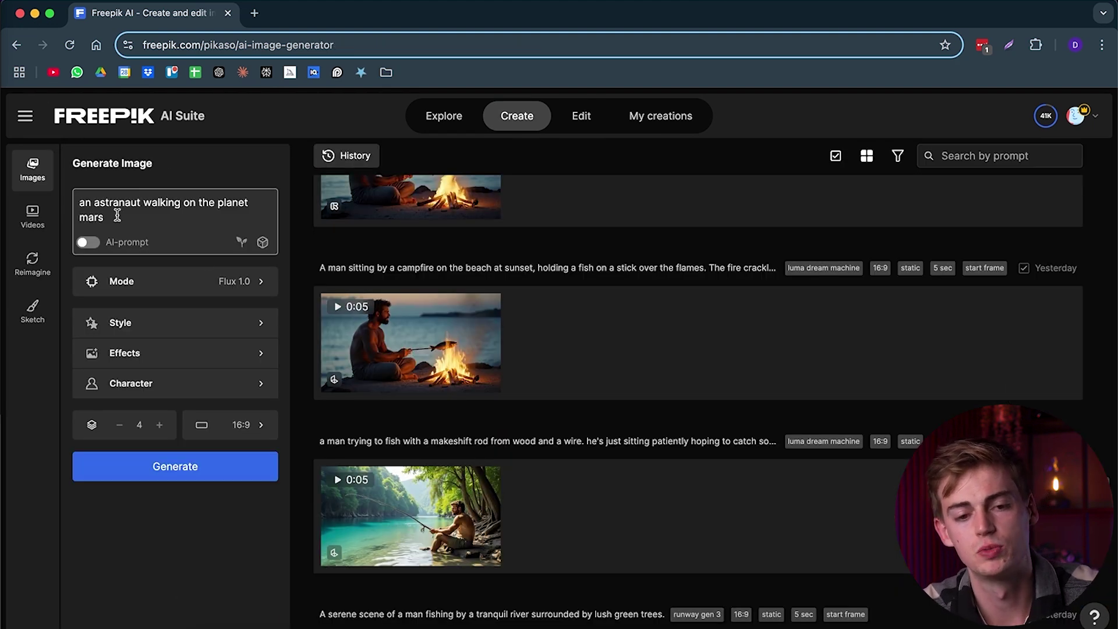
pyautogui.click(168, 286)
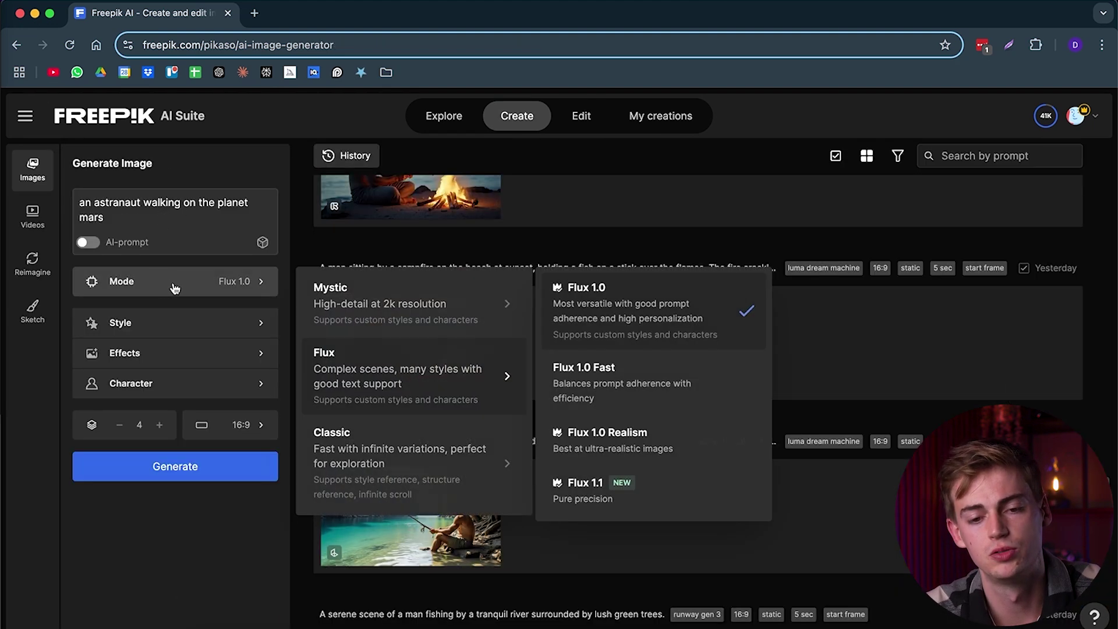
pyautogui.moveTo(434, 323)
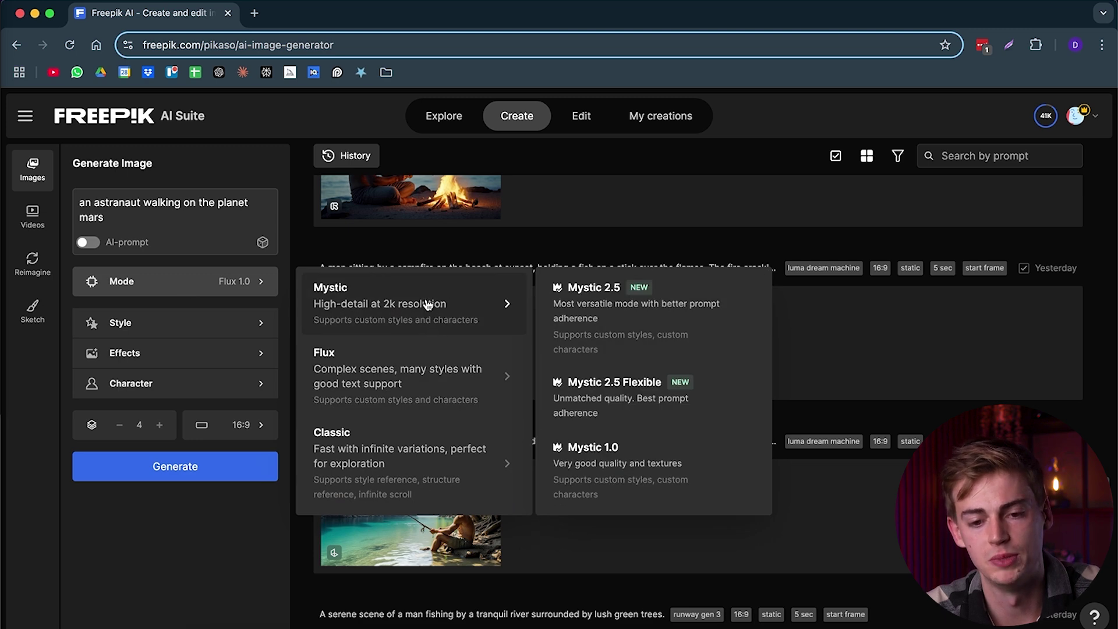
pyautogui.moveTo(433, 439)
pyautogui.moveTo(434, 370)
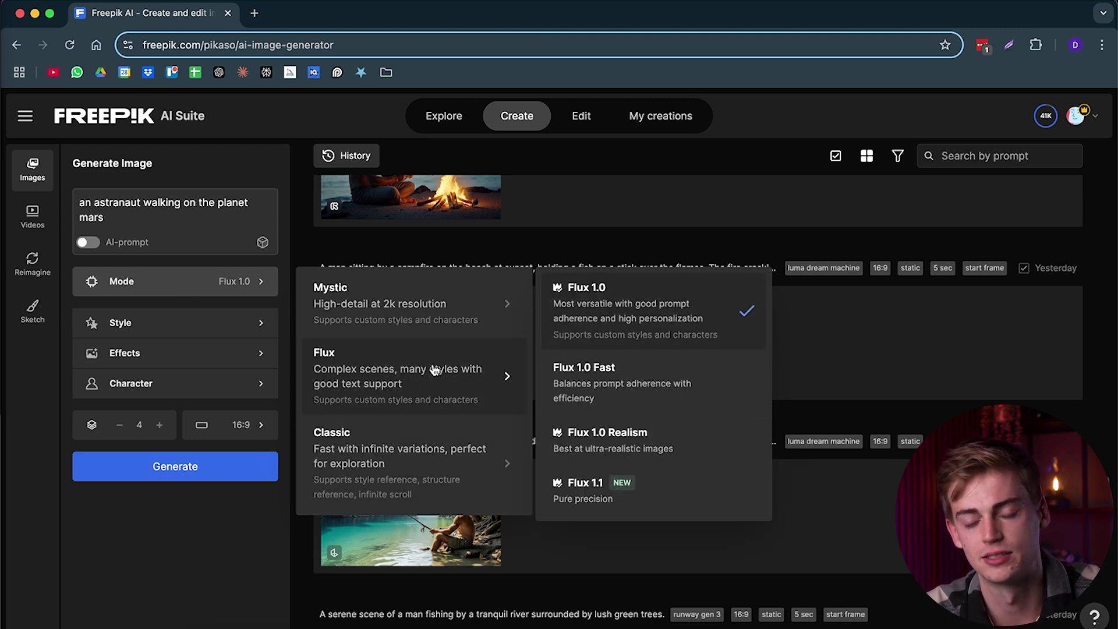
pyautogui.click(585, 495)
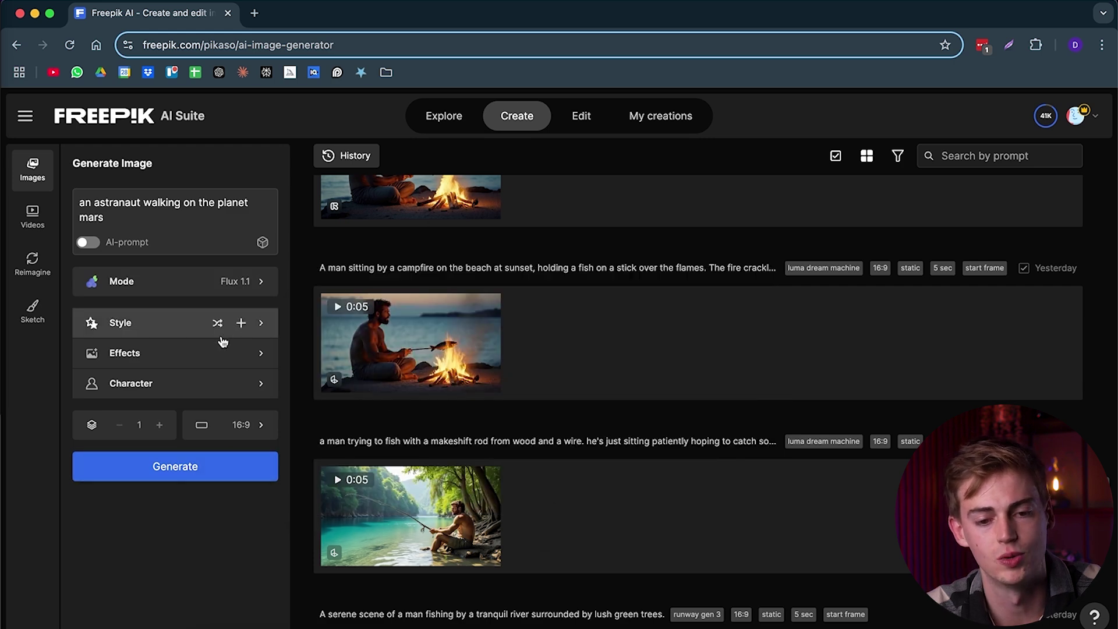
# Step: Apply the #surreal style and scroll the effect presets to Camera
pyautogui.click(220, 323)
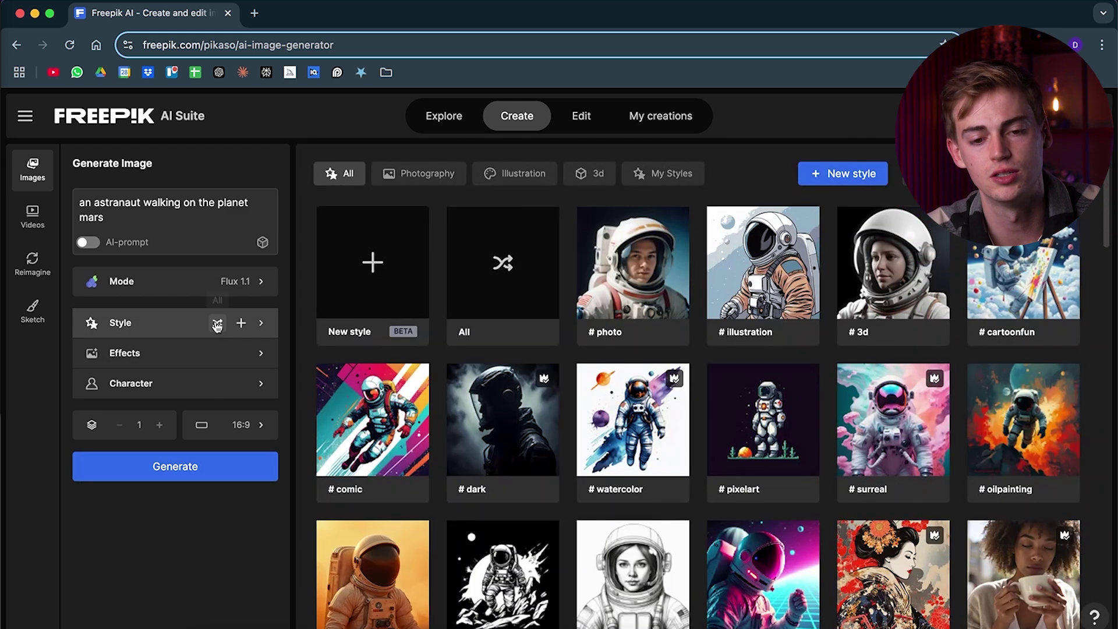
pyautogui.click(871, 416)
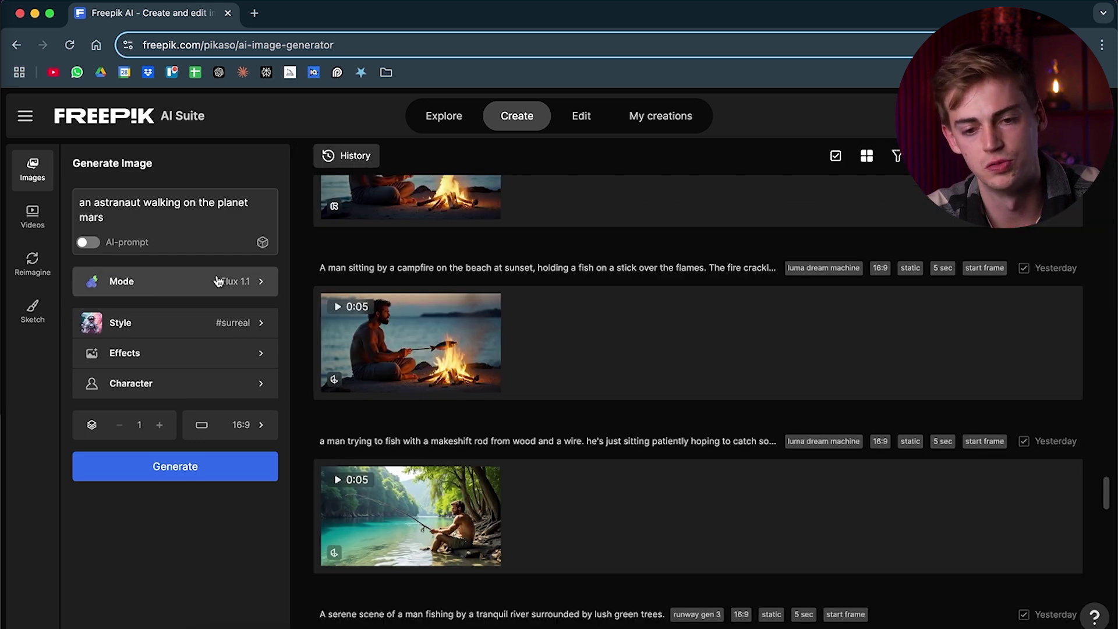
pyautogui.click(193, 361)
pyautogui.scroll(-2, 971, 324)
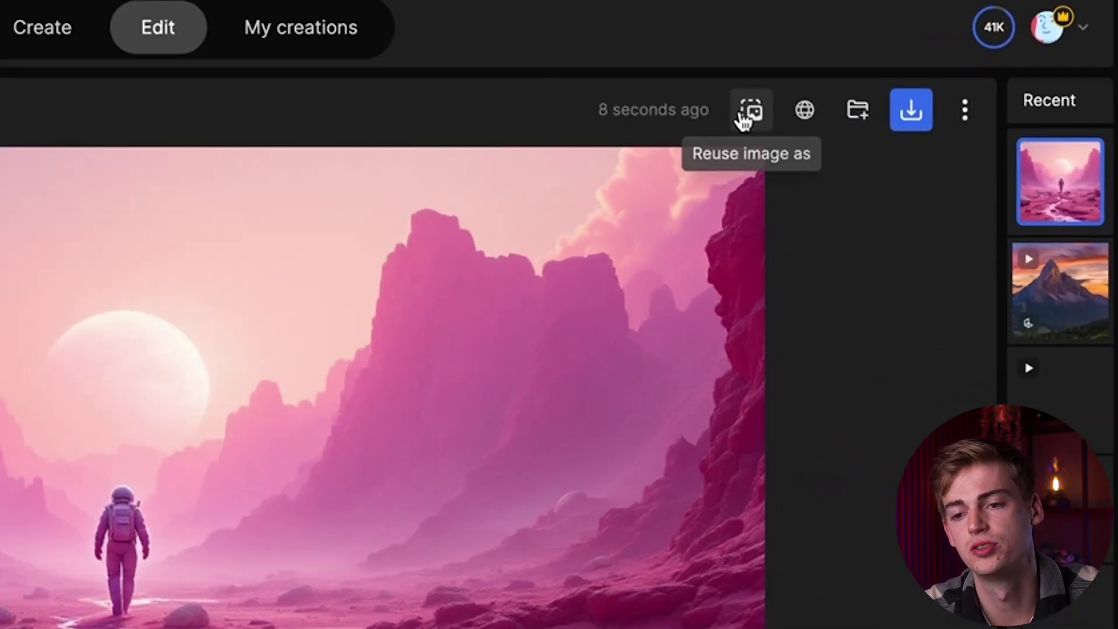
# Step: Bring up the Reuse image options for the pink Mars astronaut image
pyautogui.click(911, 161)
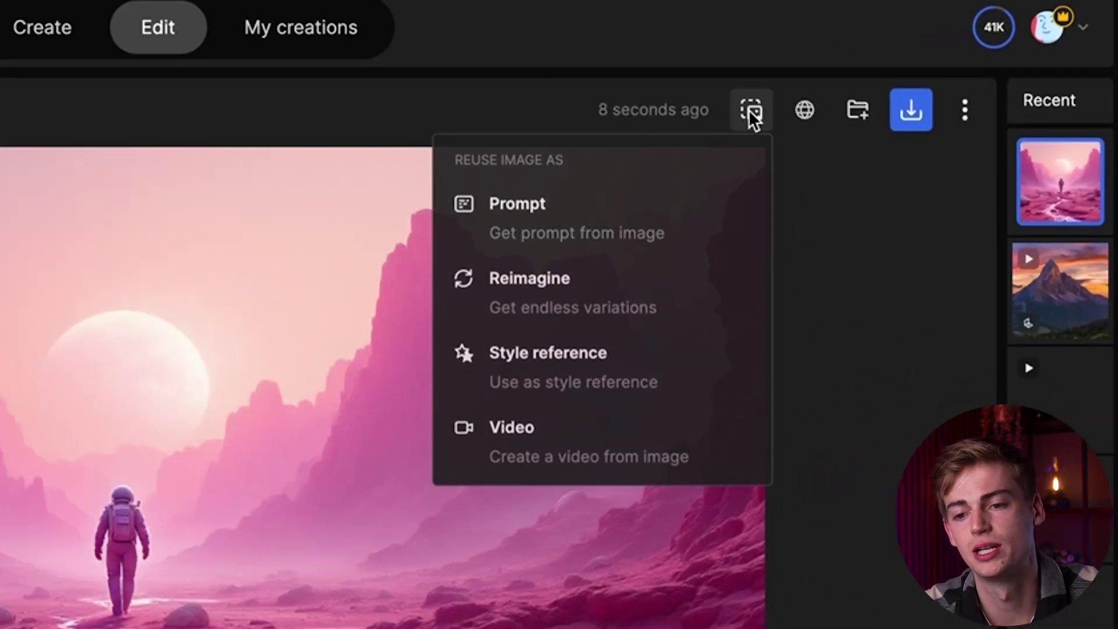
# Step: Send the astronaut-on-Mars image to Generate Video as its start frame and review the serene-landscape prompt
pyautogui.click(529, 449)
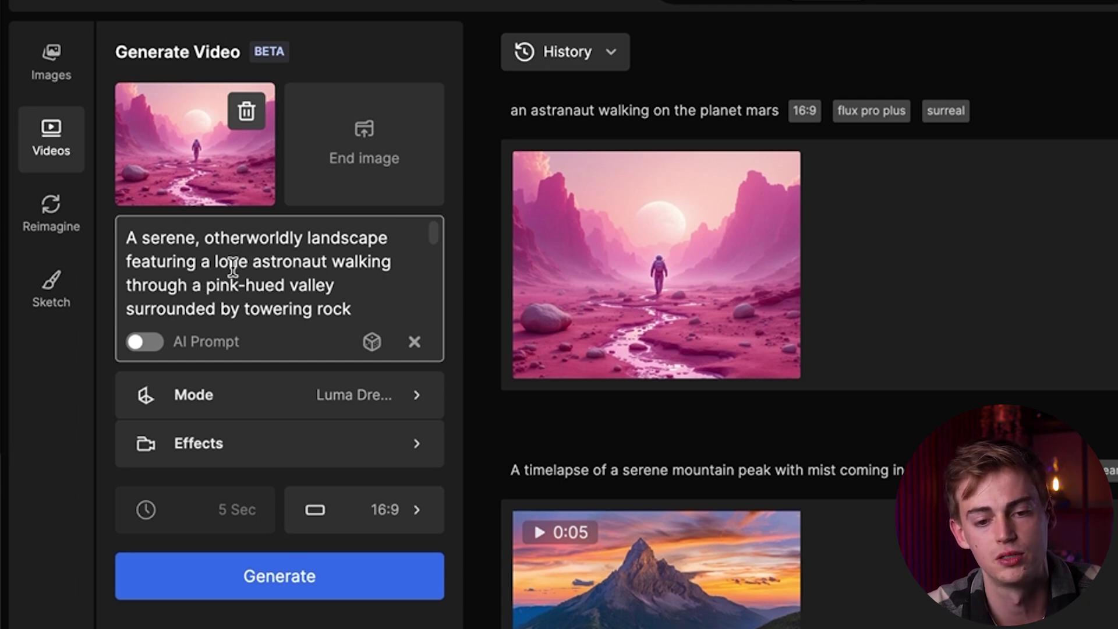
pyautogui.scroll(-10, 219, 263)
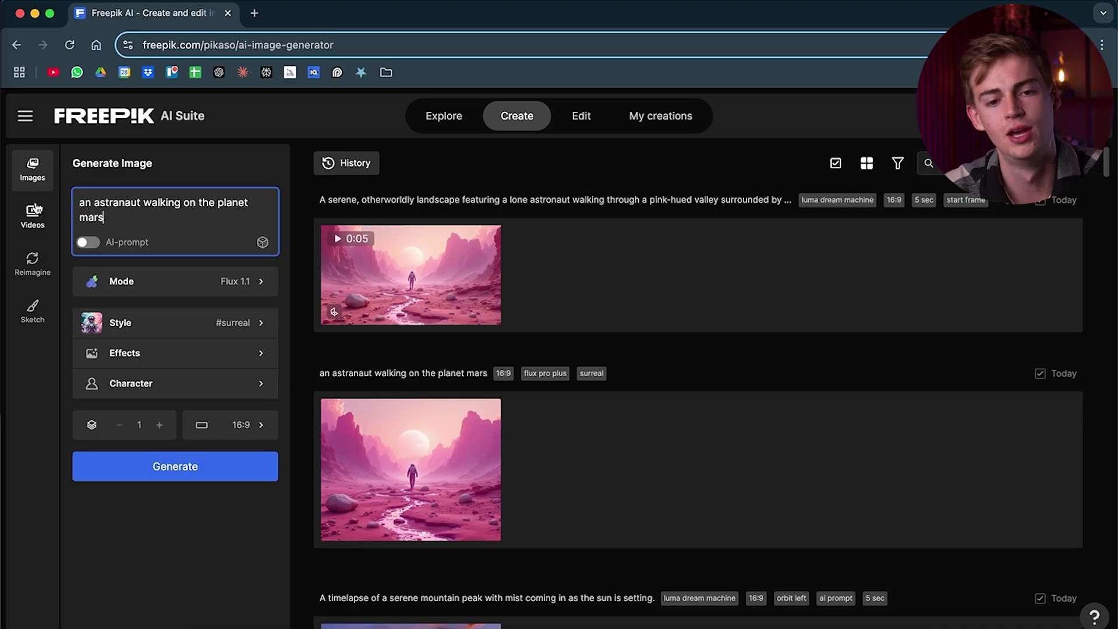
# Step: Show the All Characters gallery of preset characters from the Generate Image panel
pyautogui.click(173, 386)
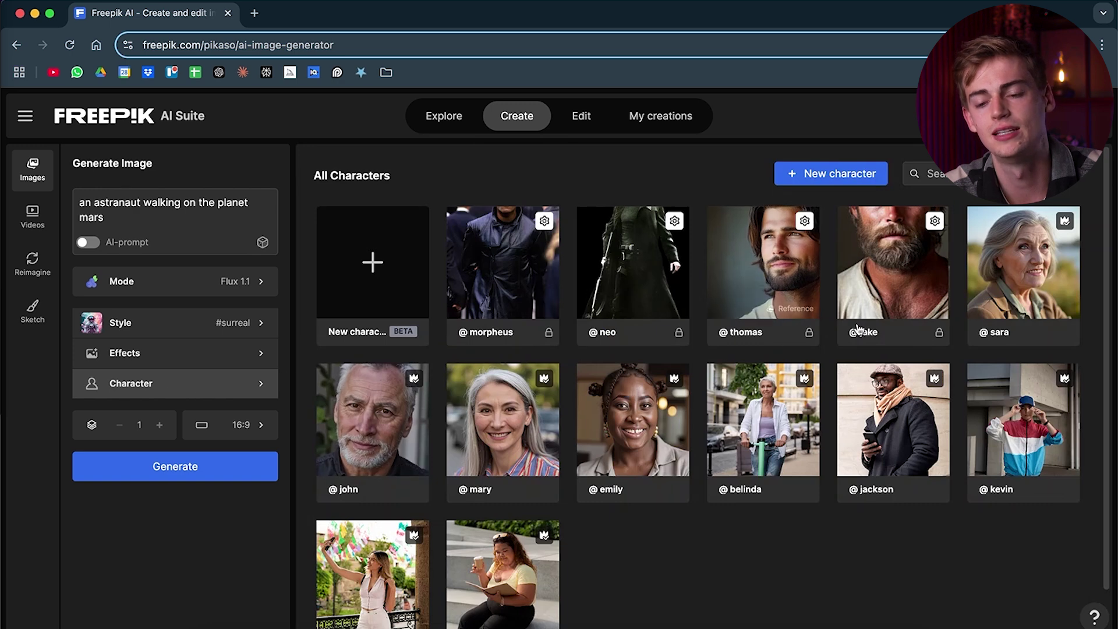
pyautogui.scroll(-2, 549, 484)
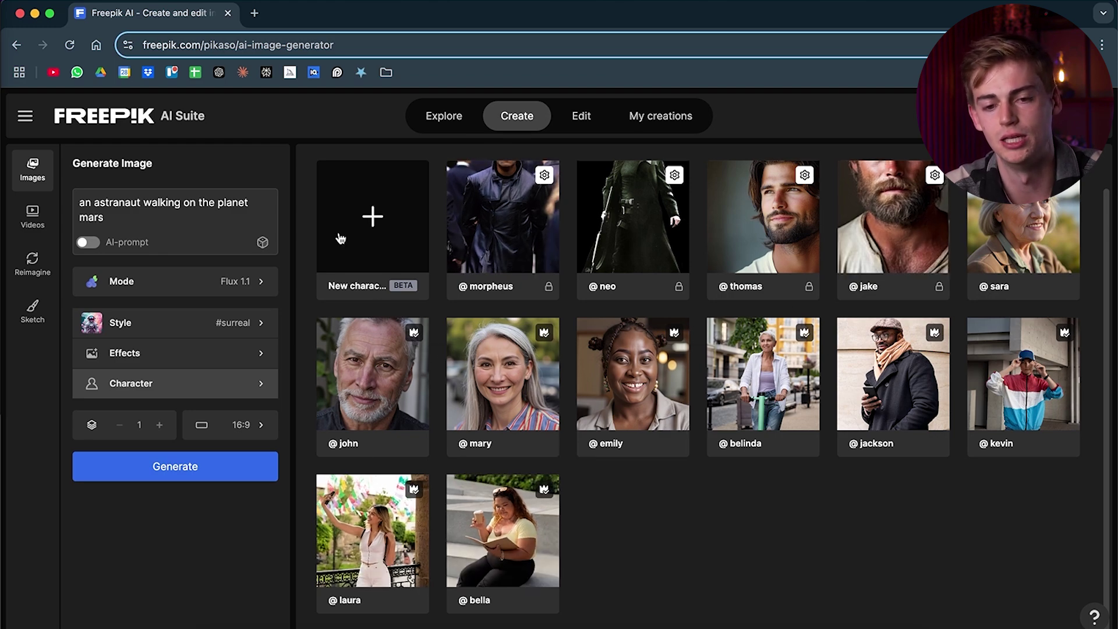
pyautogui.click(371, 220)
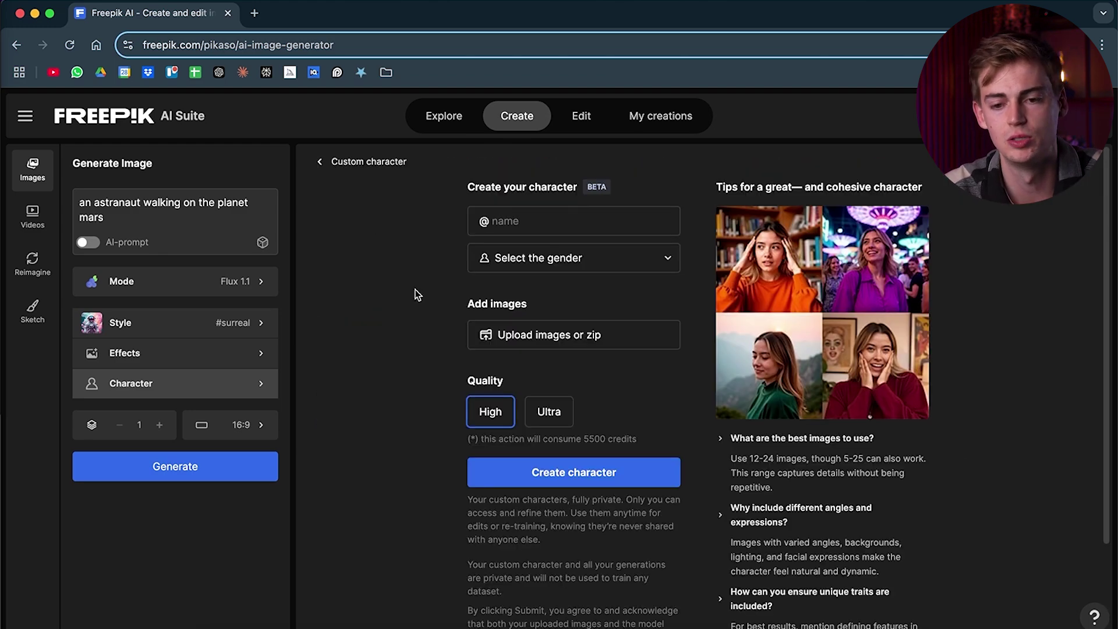
pyautogui.scroll(-2, 436, 267)
pyautogui.scroll(1, 491, 241)
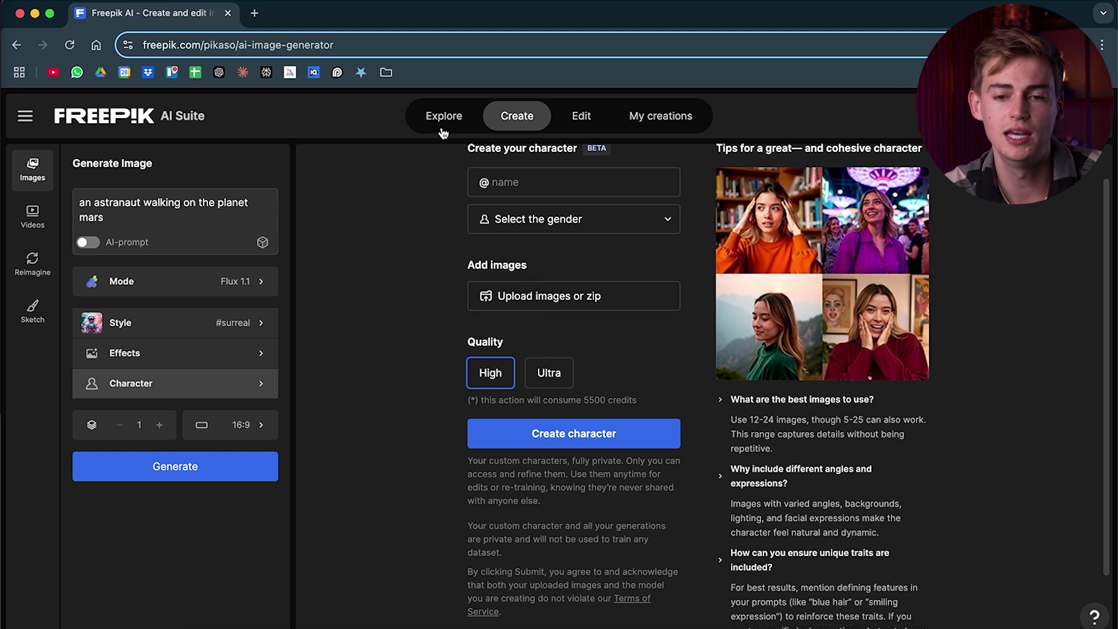
pyautogui.scroll(1, 489, 232)
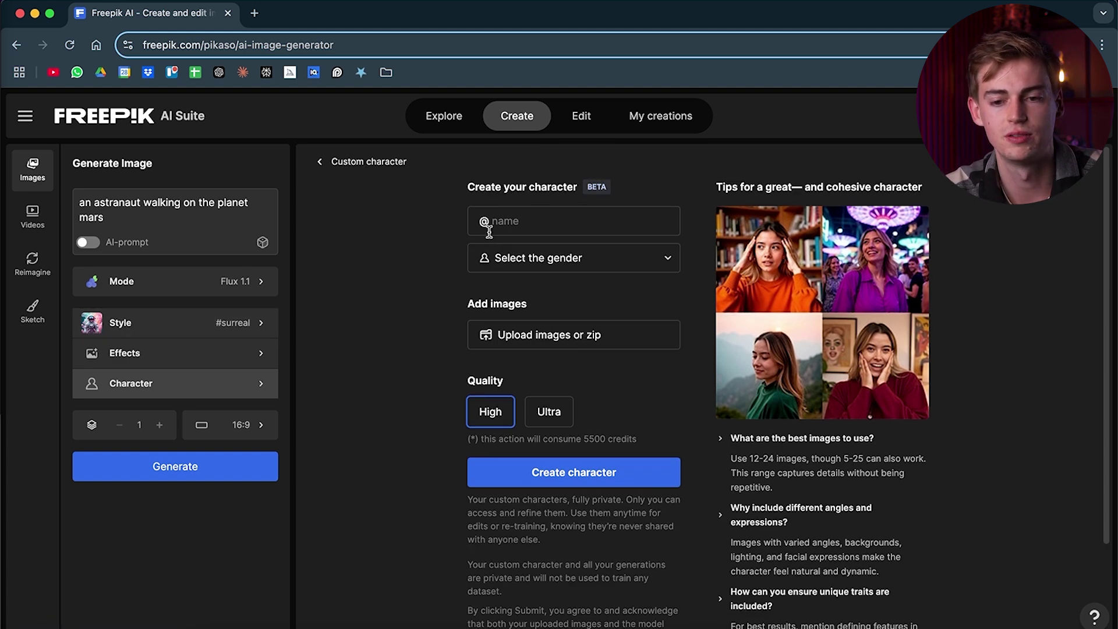
pyautogui.click(345, 160)
pyautogui.click(875, 278)
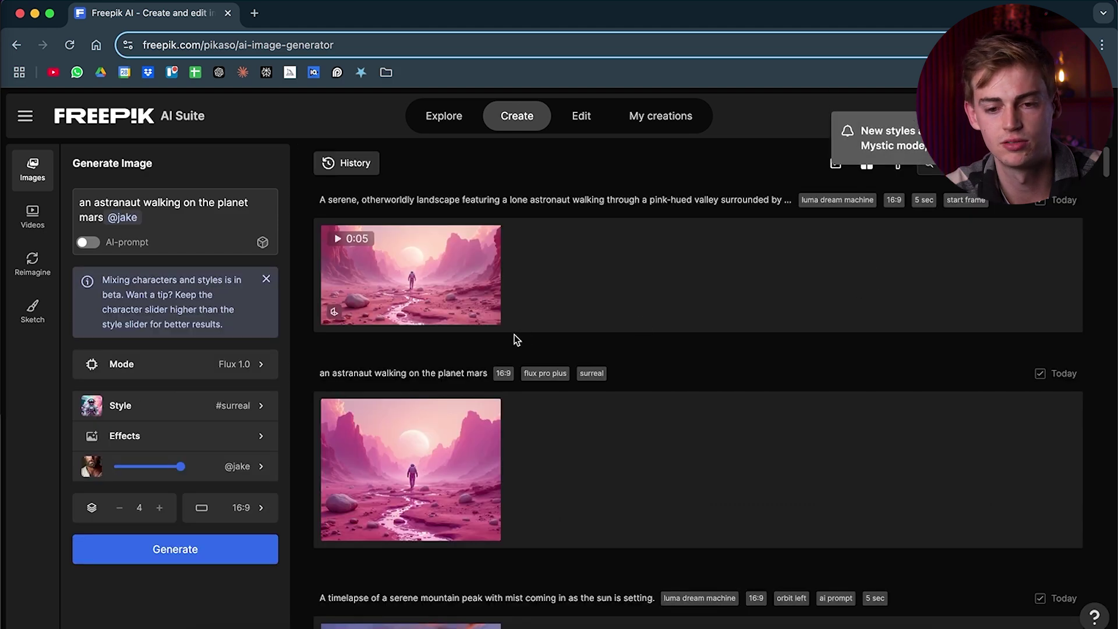
# Step: Show jake's retraining page with his uploaded training photos at High quality
pyautogui.click(265, 472)
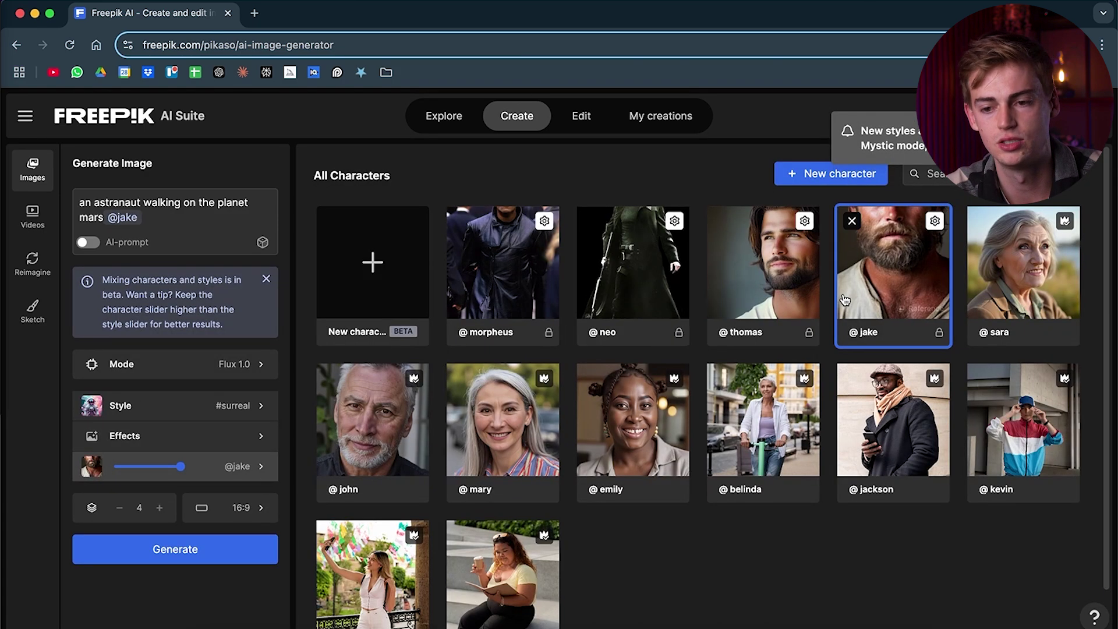
pyautogui.click(933, 222)
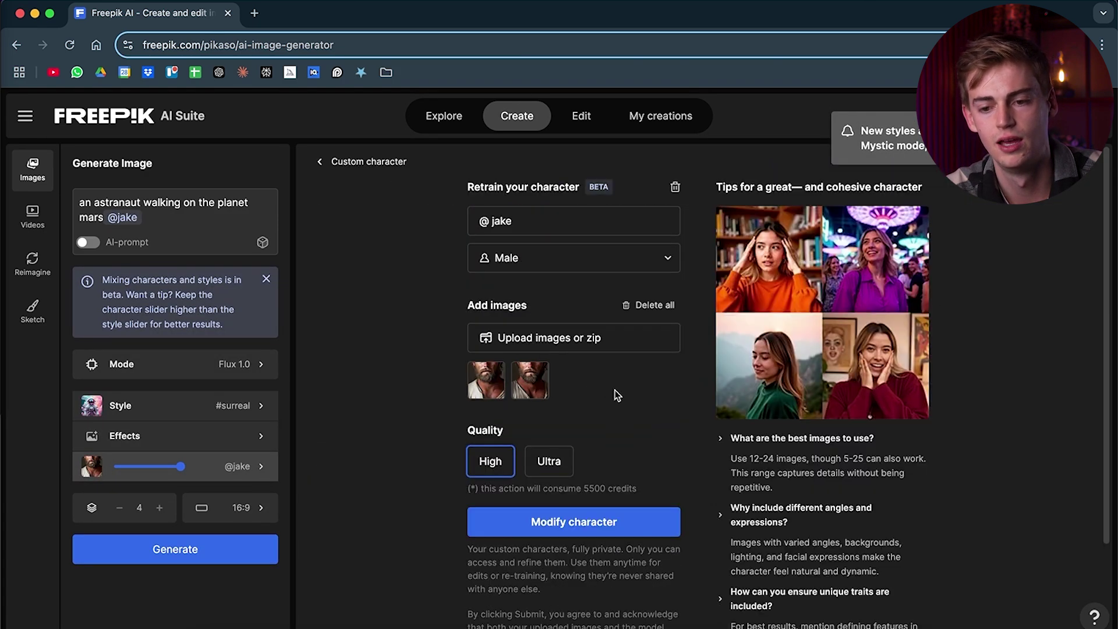
pyautogui.scroll(-1, 617, 392)
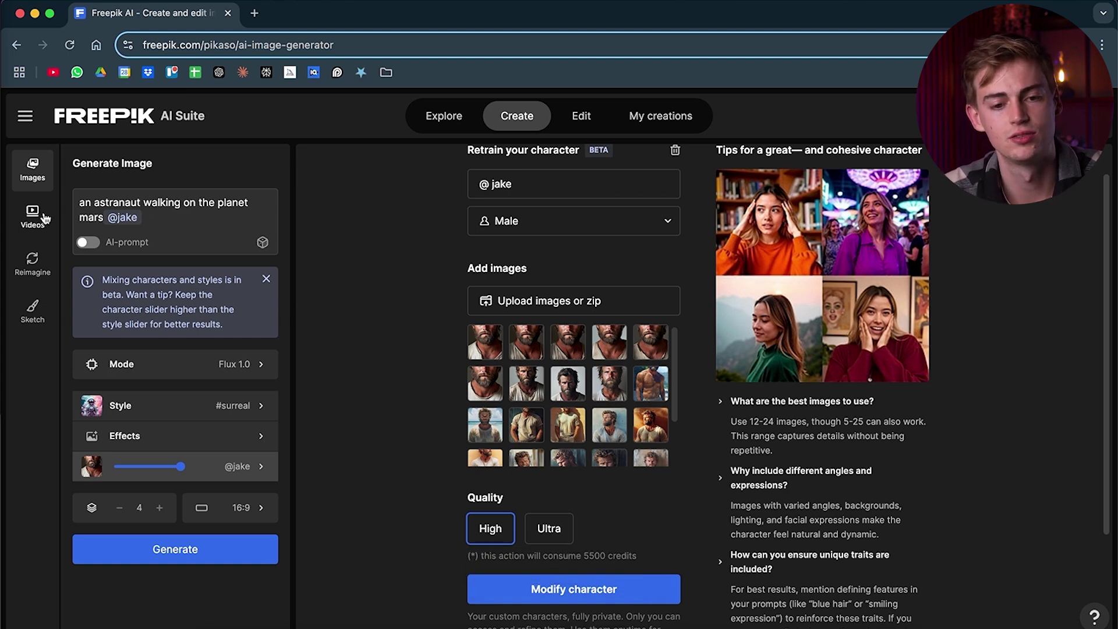
pyautogui.click(33, 175)
pyautogui.scroll(-10, 587, 401)
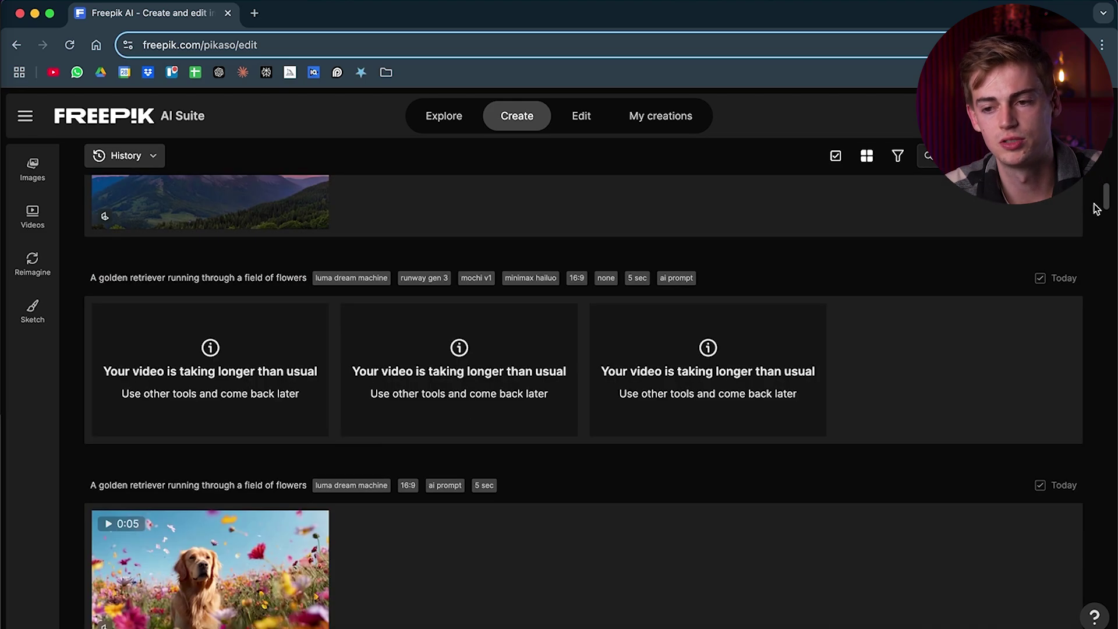
pyautogui.moveTo(1104, 203); pyautogui.dragTo(1061, 528)
pyautogui.scroll(-10, 1036, 454)
pyautogui.scroll(4, 303, 466)
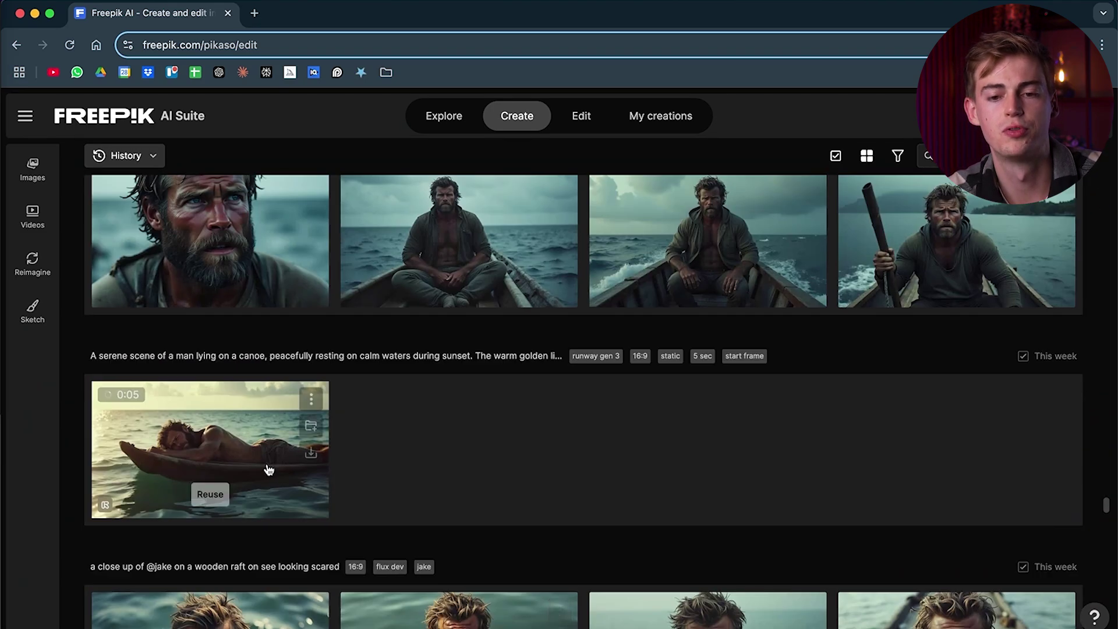
pyautogui.scroll(4, 564, 290)
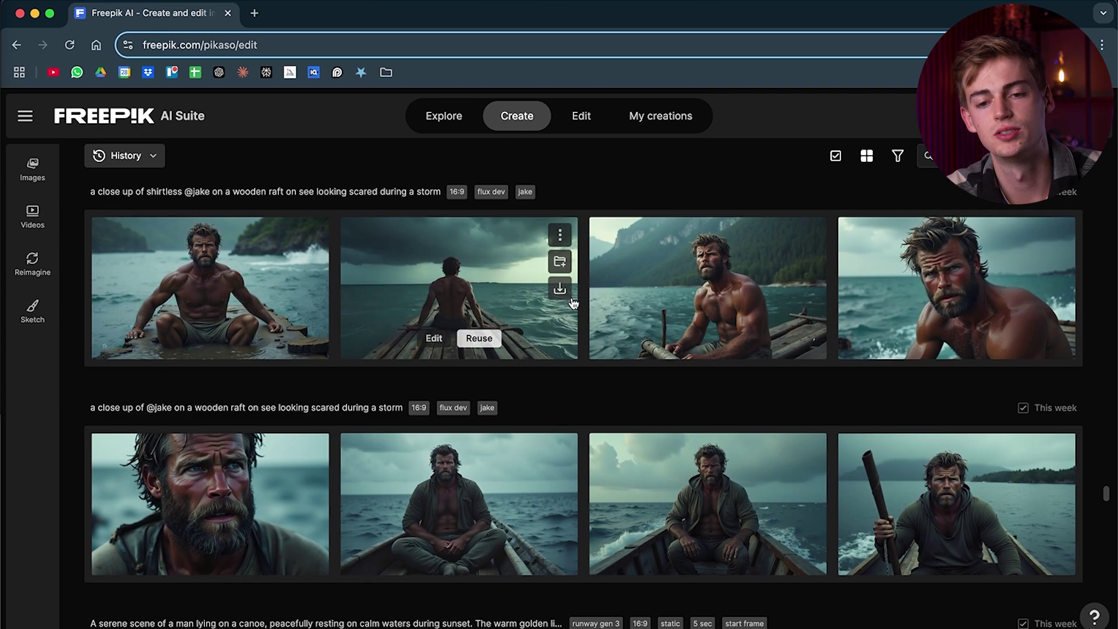
pyautogui.click(373, 623)
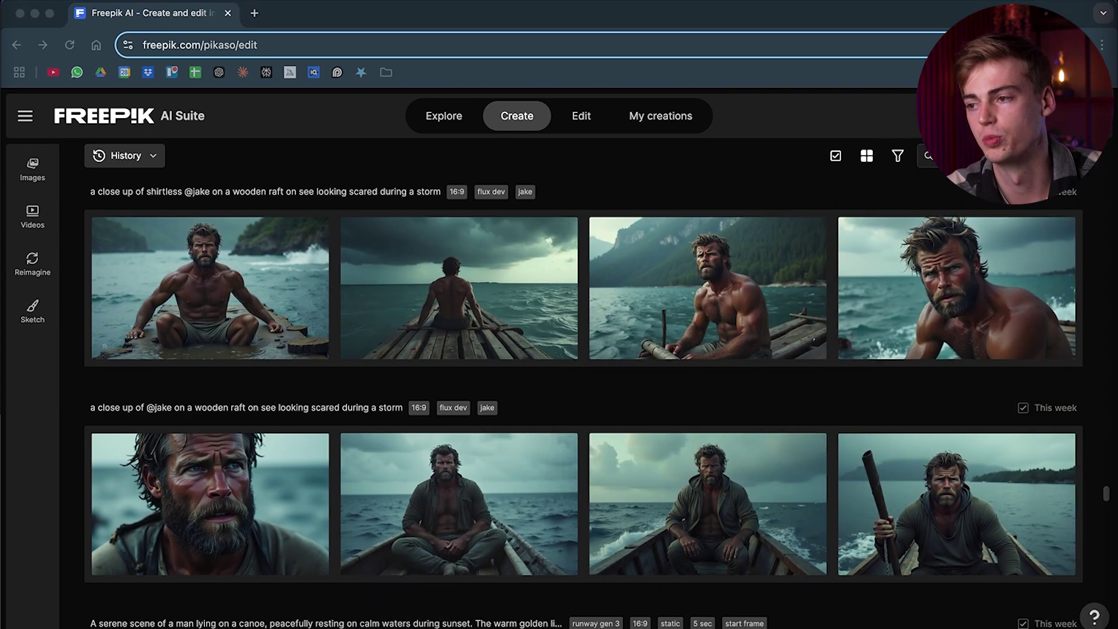
pyautogui.scroll(10, 568, 269)
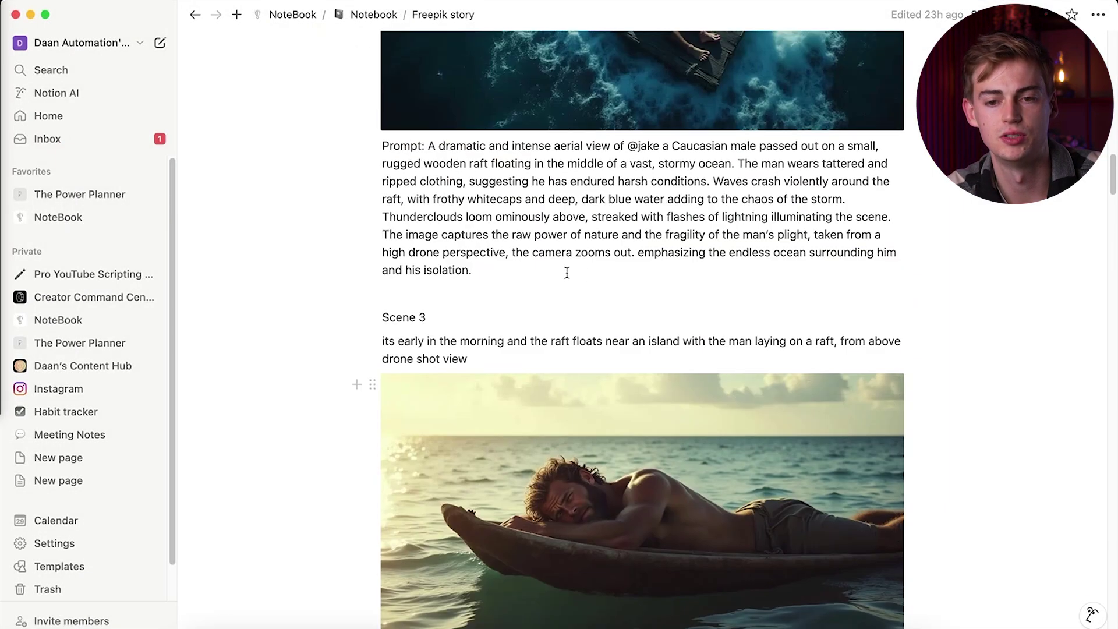
pyautogui.scroll(6, 550, 265)
pyautogui.scroll(-4, 559, 259)
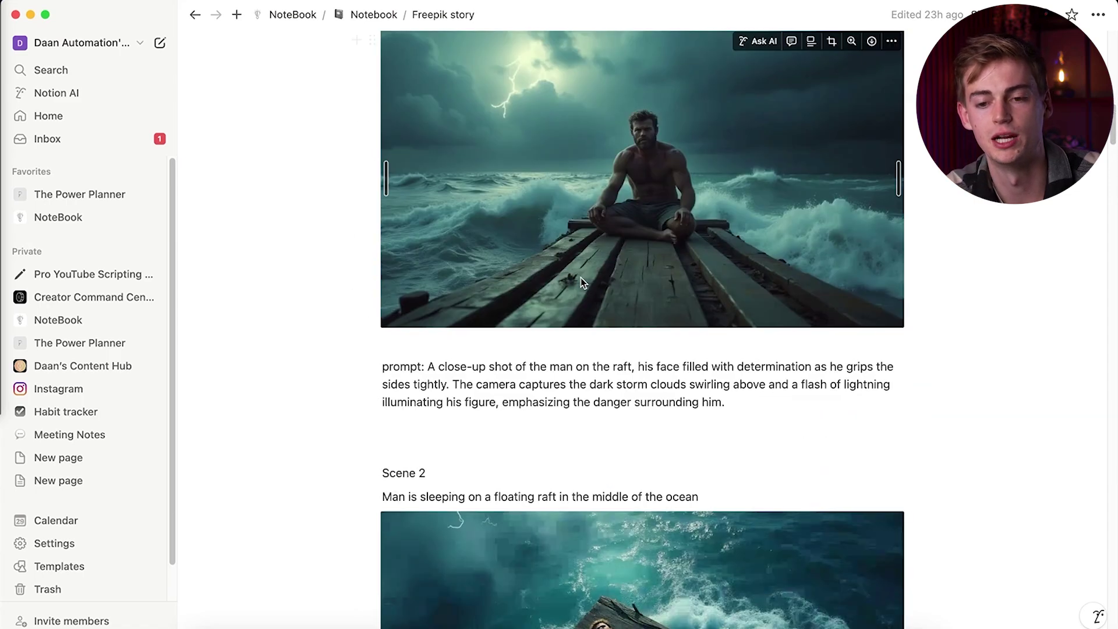
pyautogui.scroll(1, 611, 244)
pyautogui.scroll(1, 780, 206)
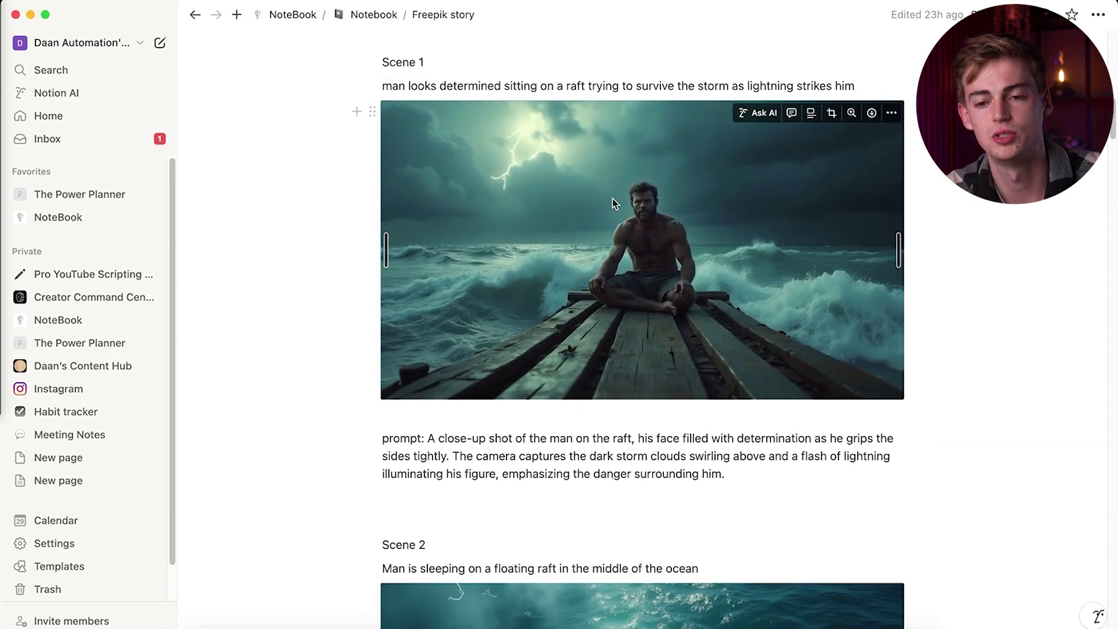
pyautogui.scroll(-6, 723, 282)
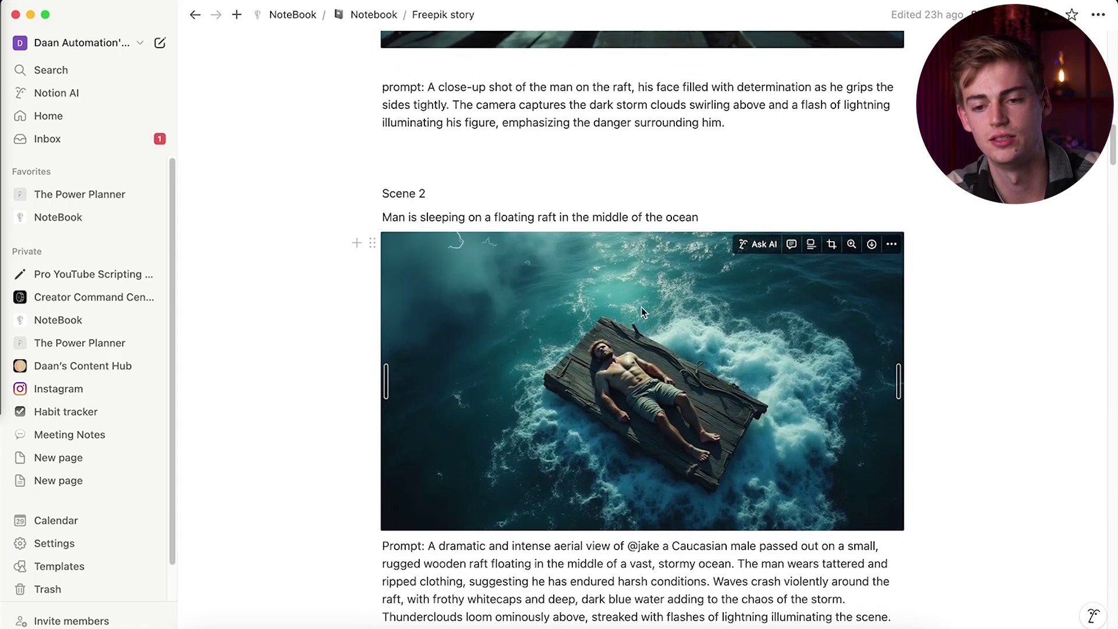
pyautogui.scroll(-10, 643, 313)
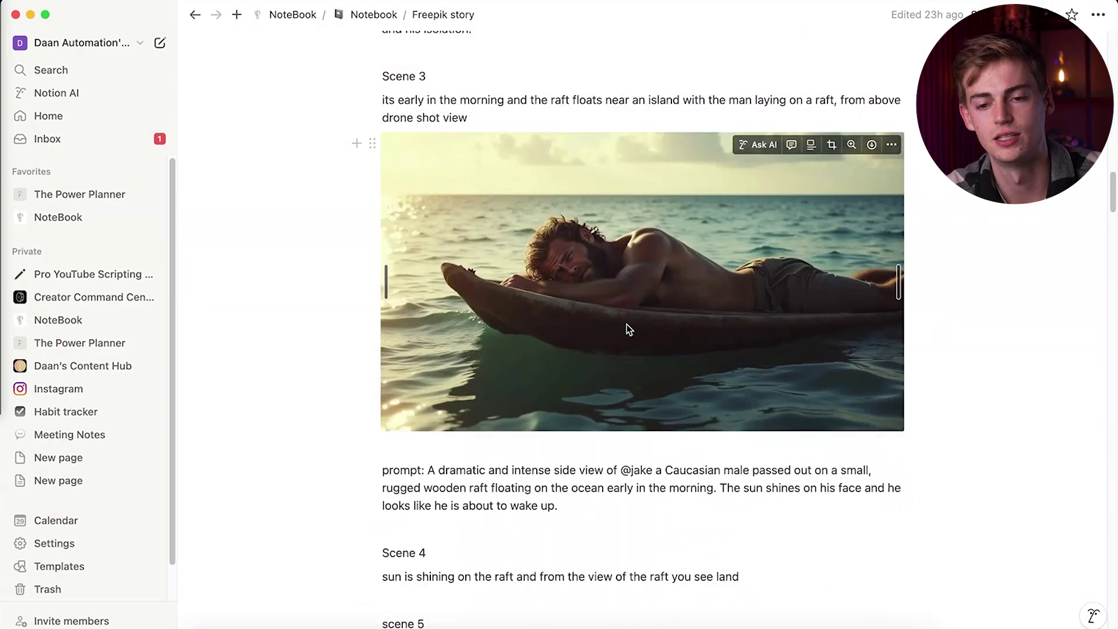
pyautogui.scroll(-20, 629, 330)
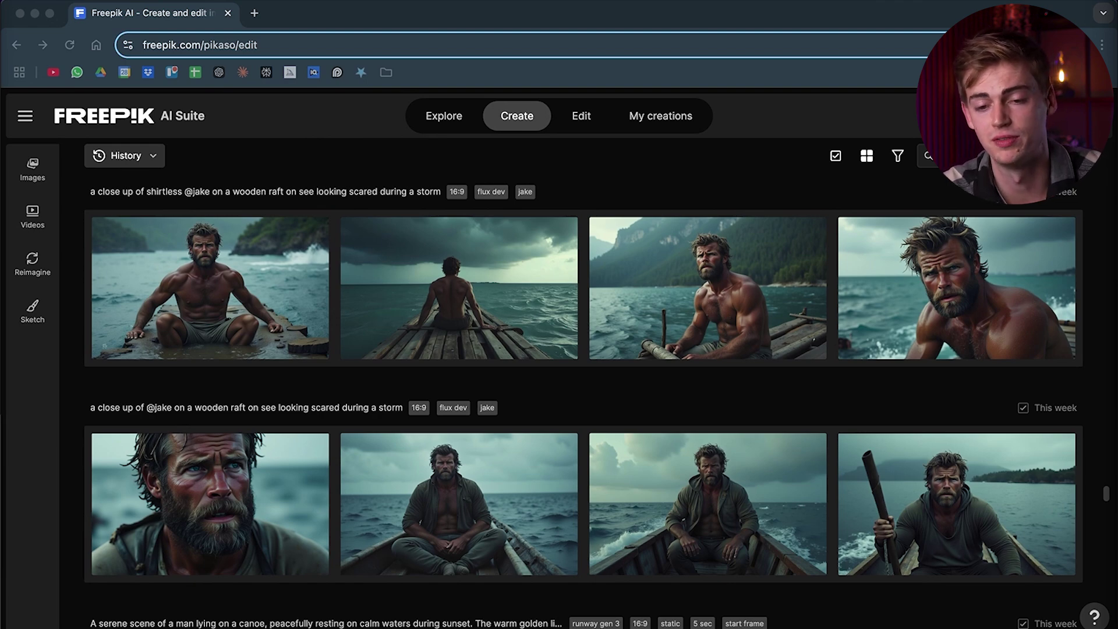
pyautogui.scroll(5, 485, 422)
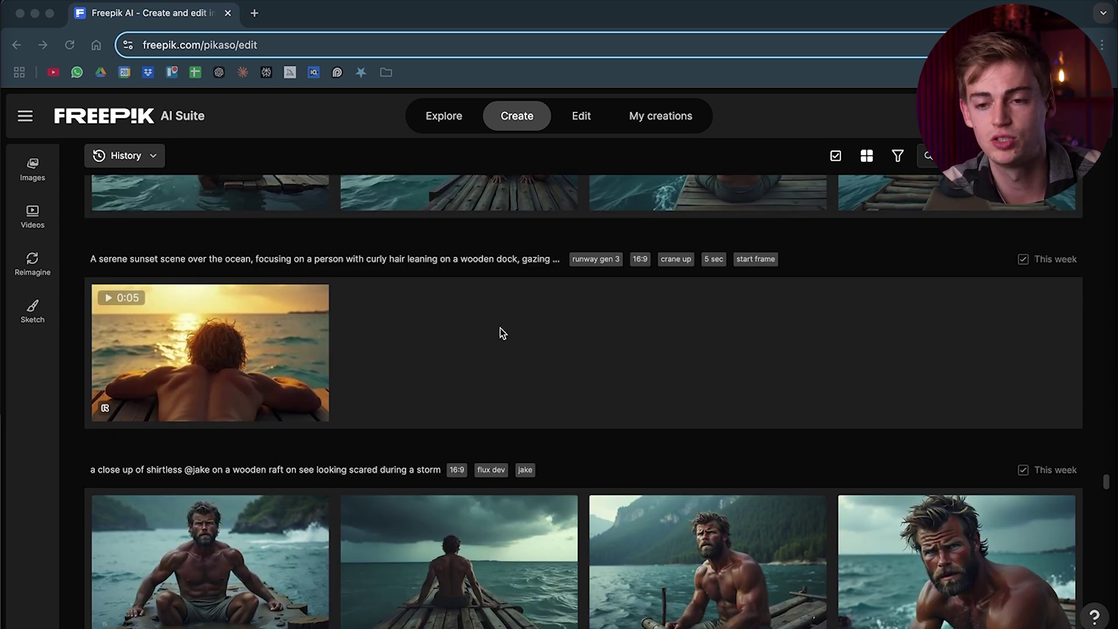
pyautogui.scroll(4, 502, 332)
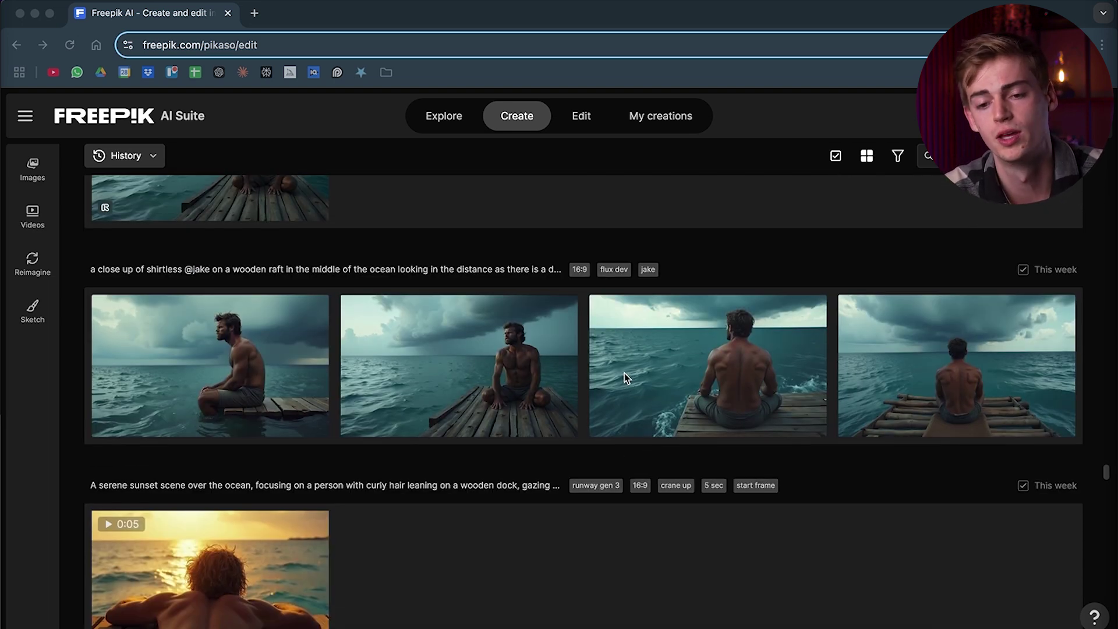
pyautogui.scroll(3, 614, 382)
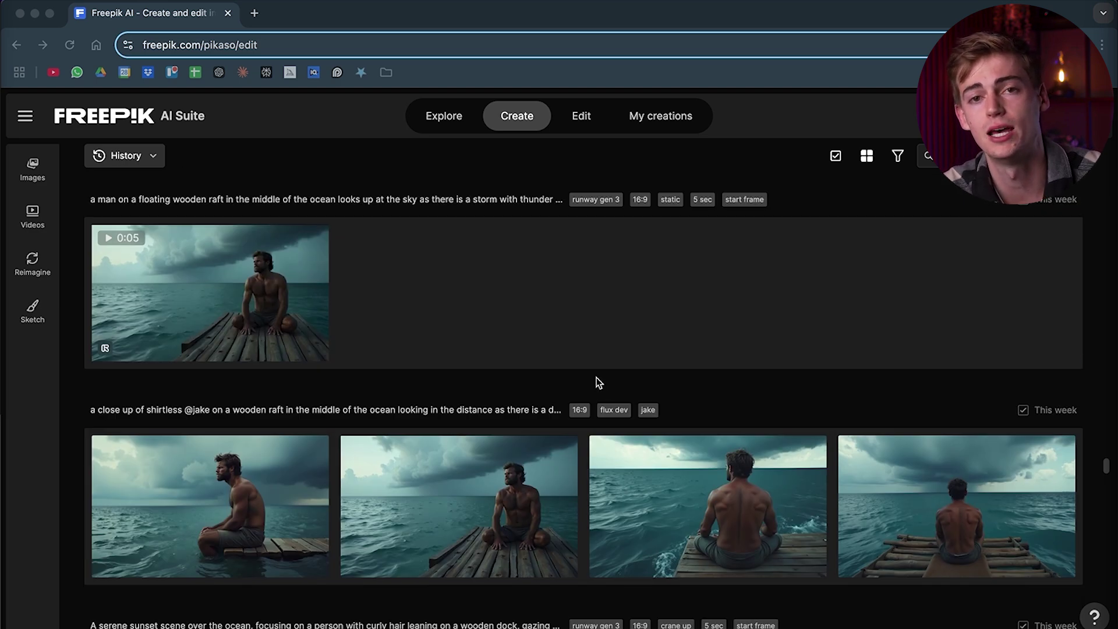
pyautogui.scroll(4, 597, 377)
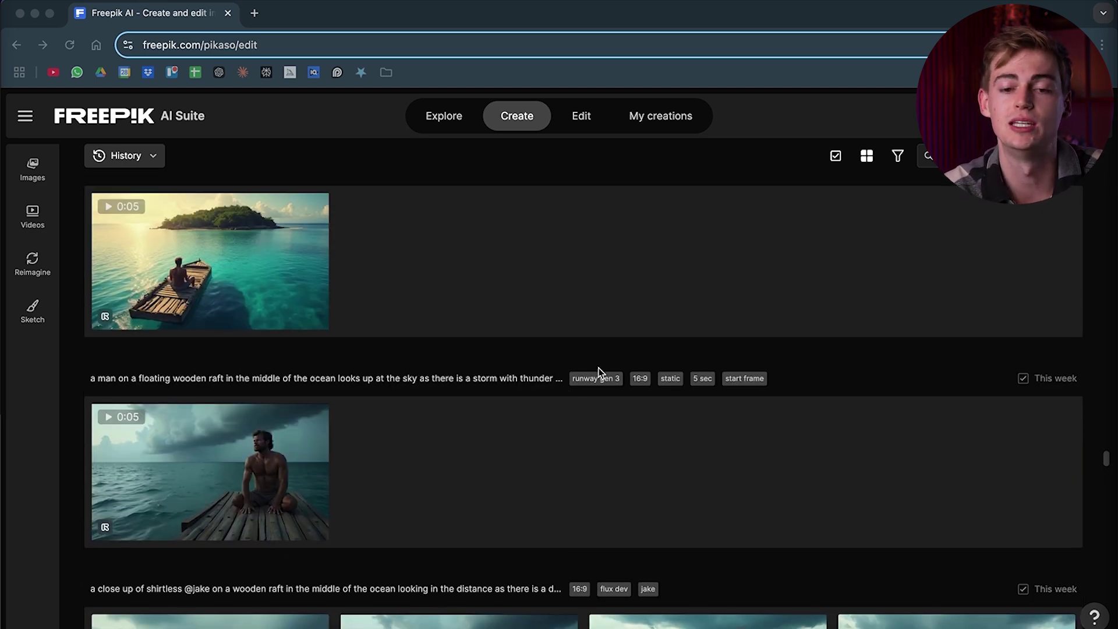
pyautogui.scroll(1, 597, 367)
pyautogui.scroll(8, 186, 349)
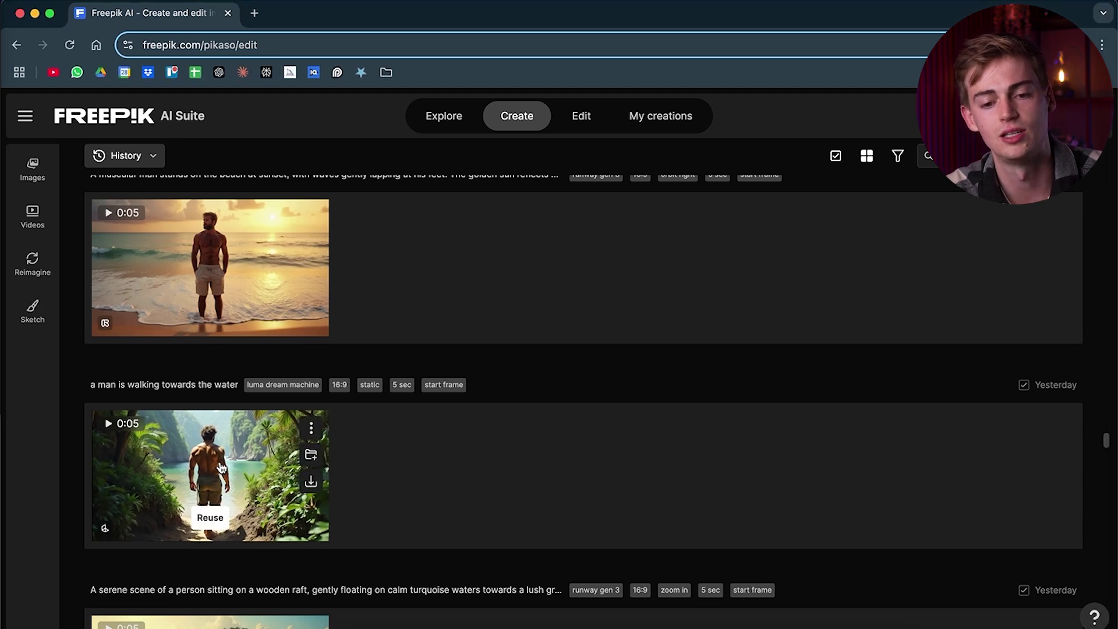
pyautogui.scroll(5, 197, 472)
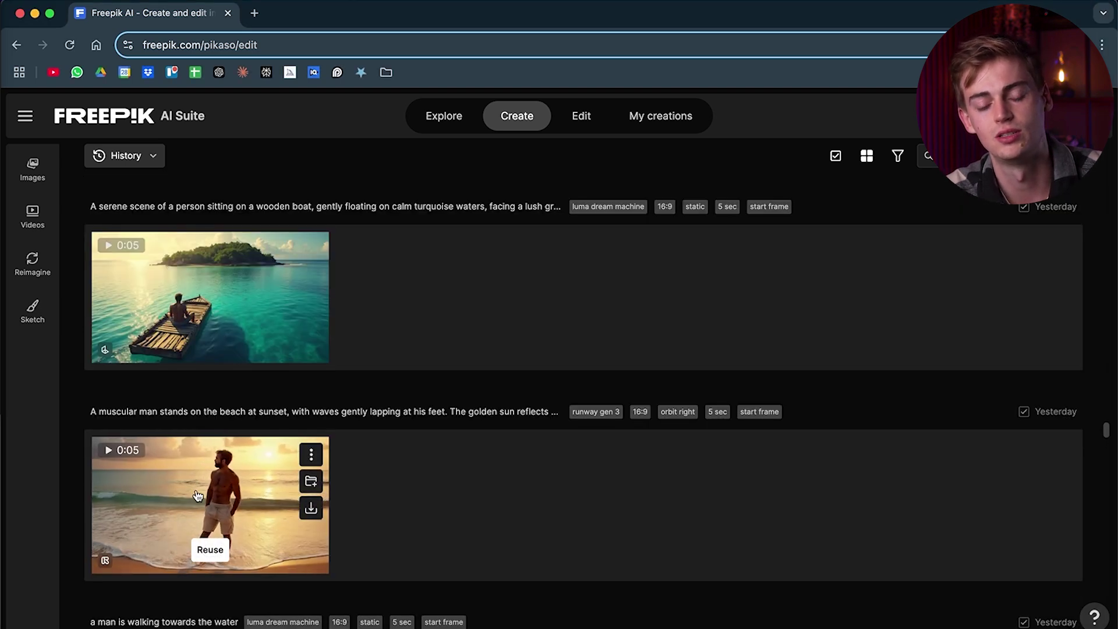
pyautogui.scroll(15, 175, 485)
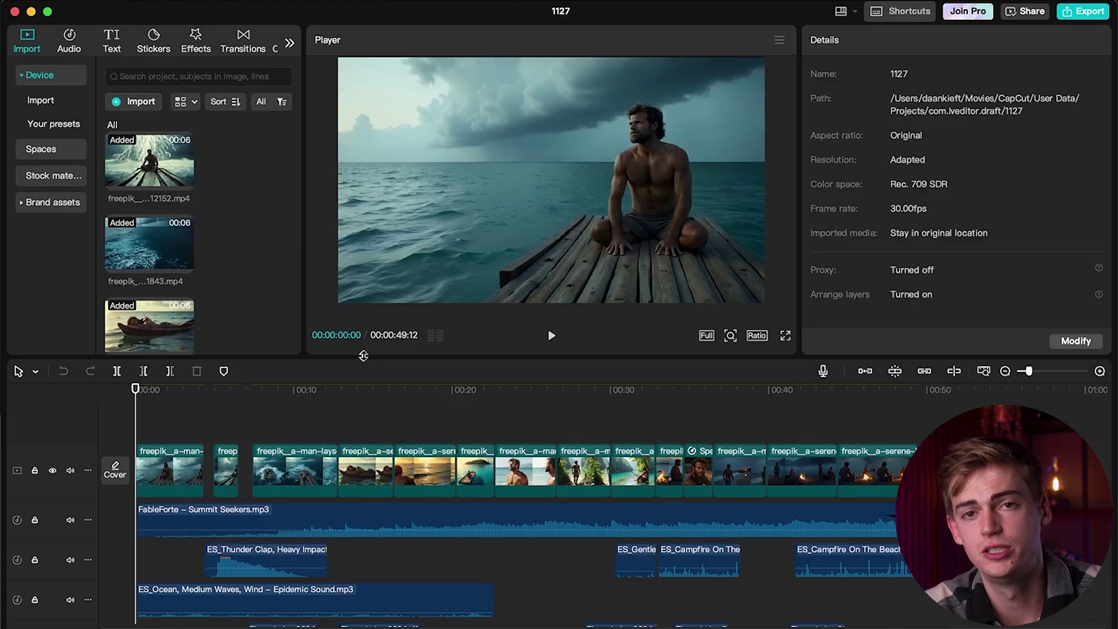
# Step: Preview the raft edit at the lightning shot and the man resting on the boat, then minimize CapCut
pyautogui.click(189, 419)
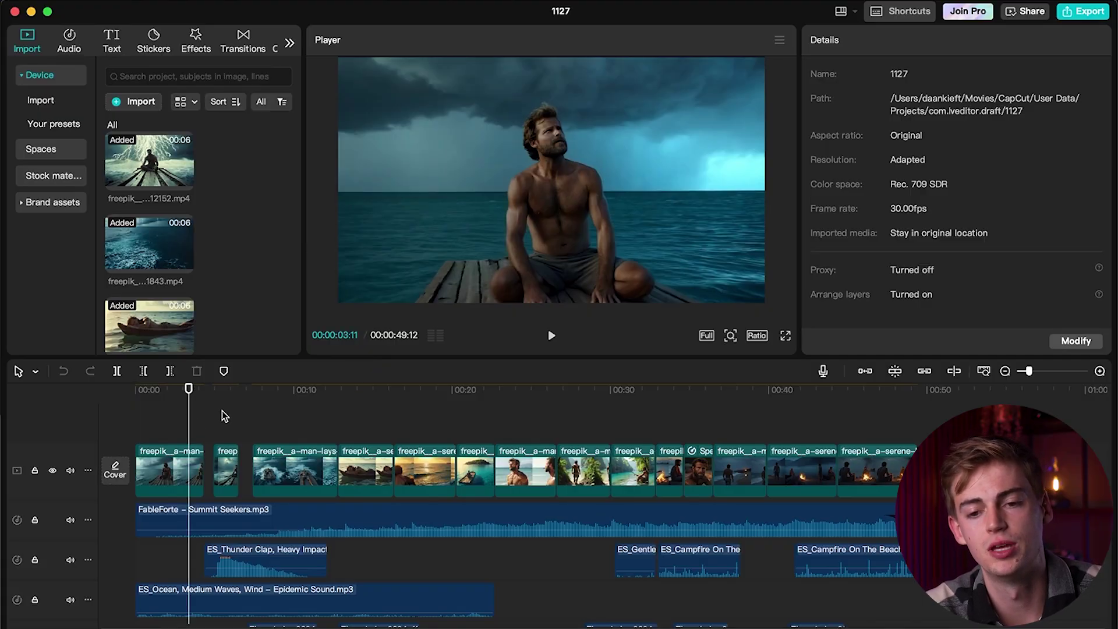
pyautogui.click(222, 414)
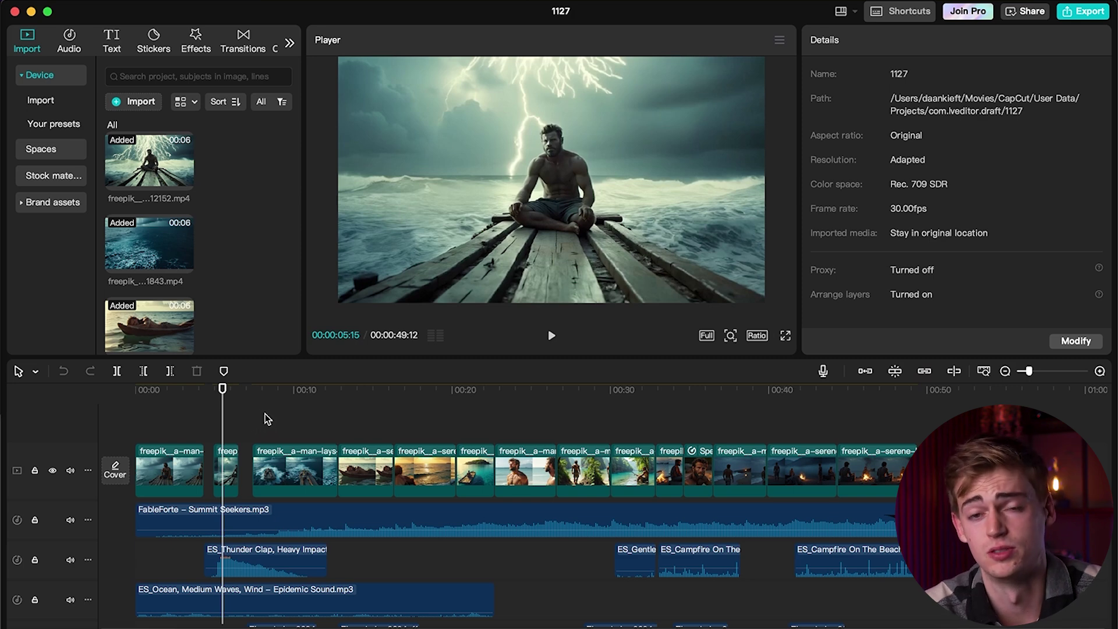
pyautogui.click(274, 417)
pyautogui.click(348, 422)
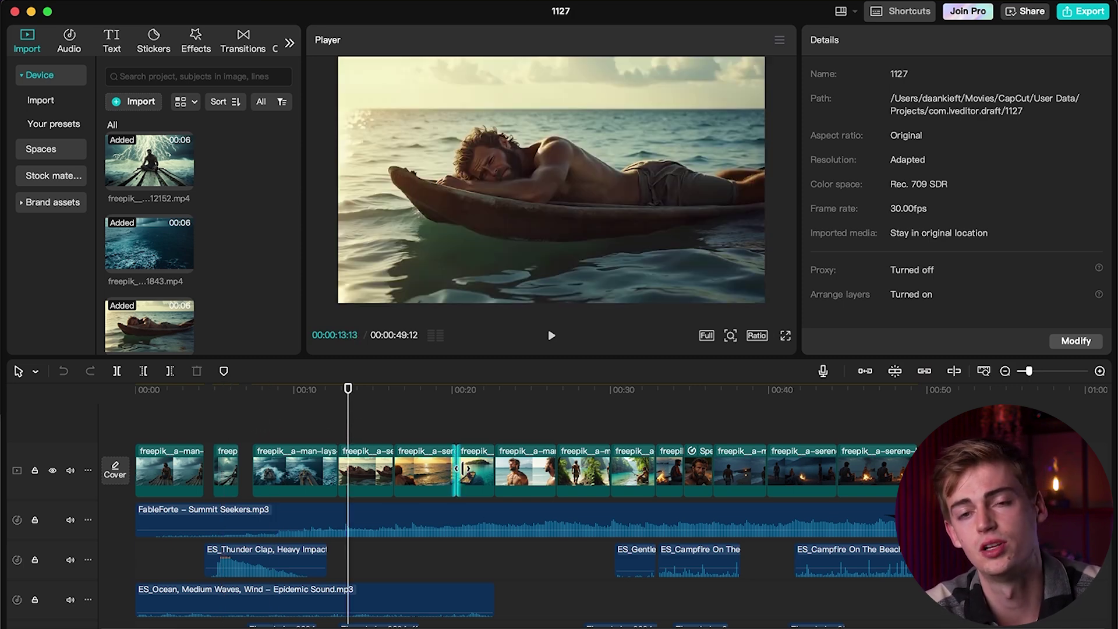
pyautogui.click(31, 12)
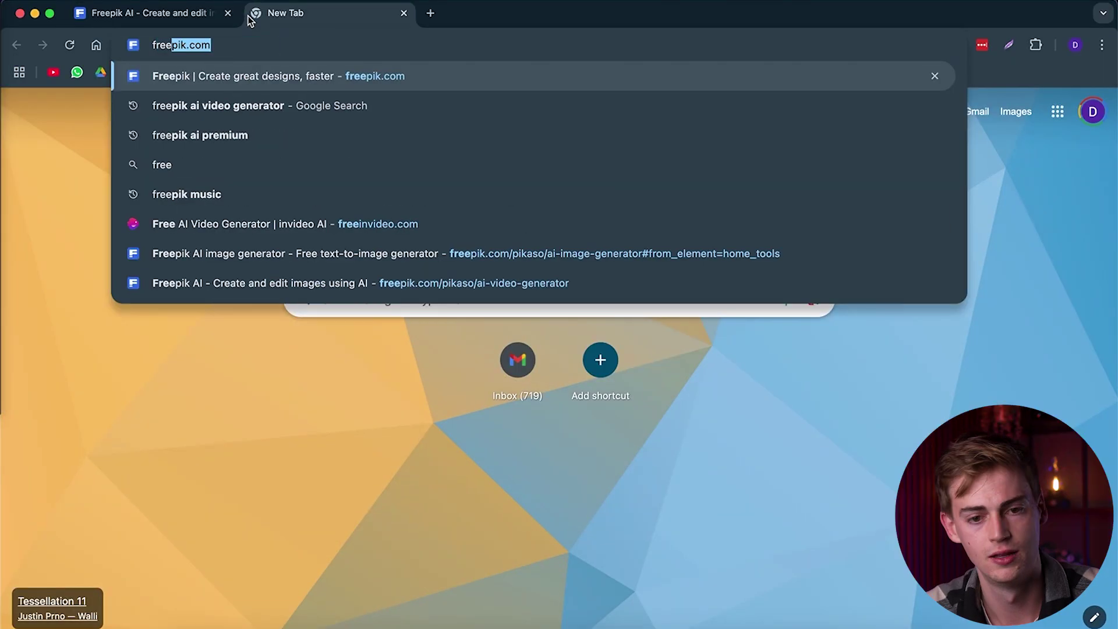
# Step: Load freepik.com and navigate through the AI tools overview to the AI voice generator
pyautogui.press('Return')
pyautogui.moveTo(151, 108)
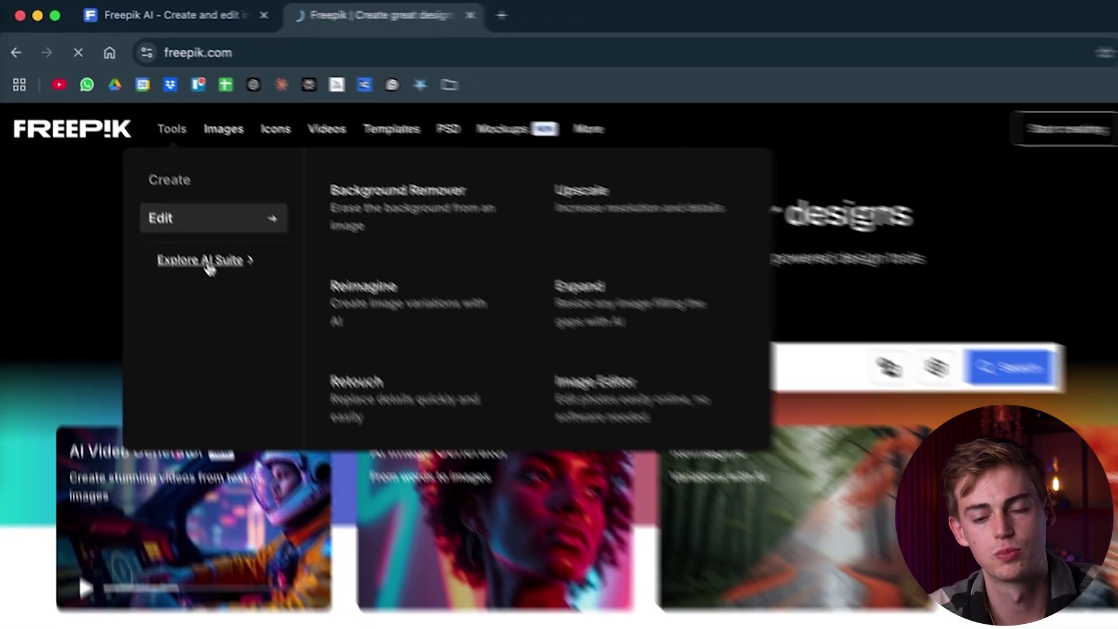
pyautogui.click(259, 335)
pyautogui.scroll(-10, 546, 422)
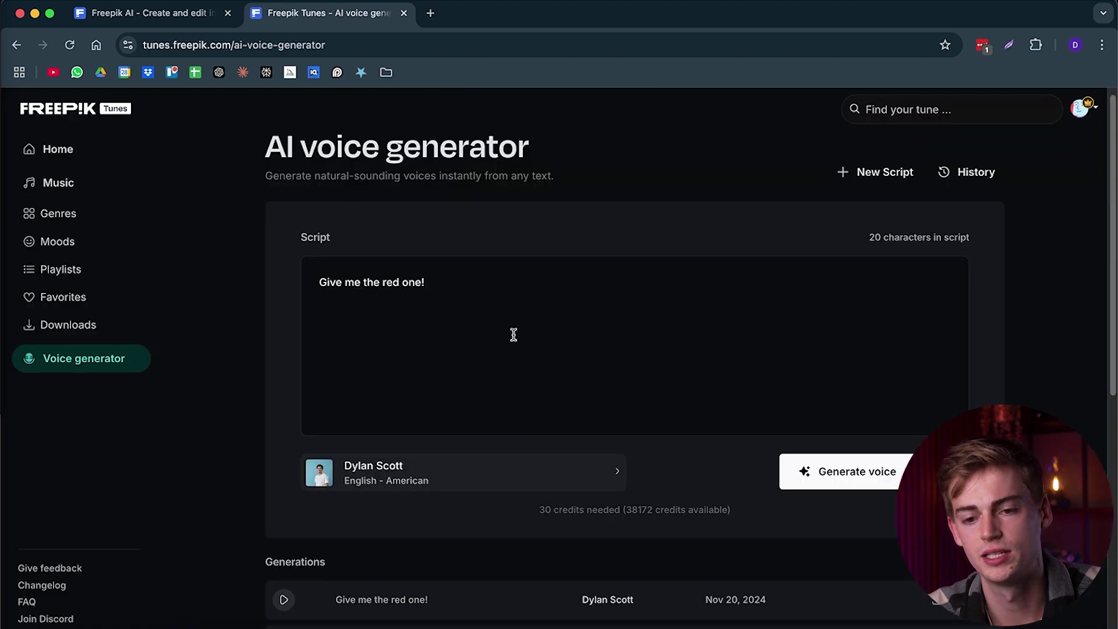
pyautogui.scroll(-1, 513, 326)
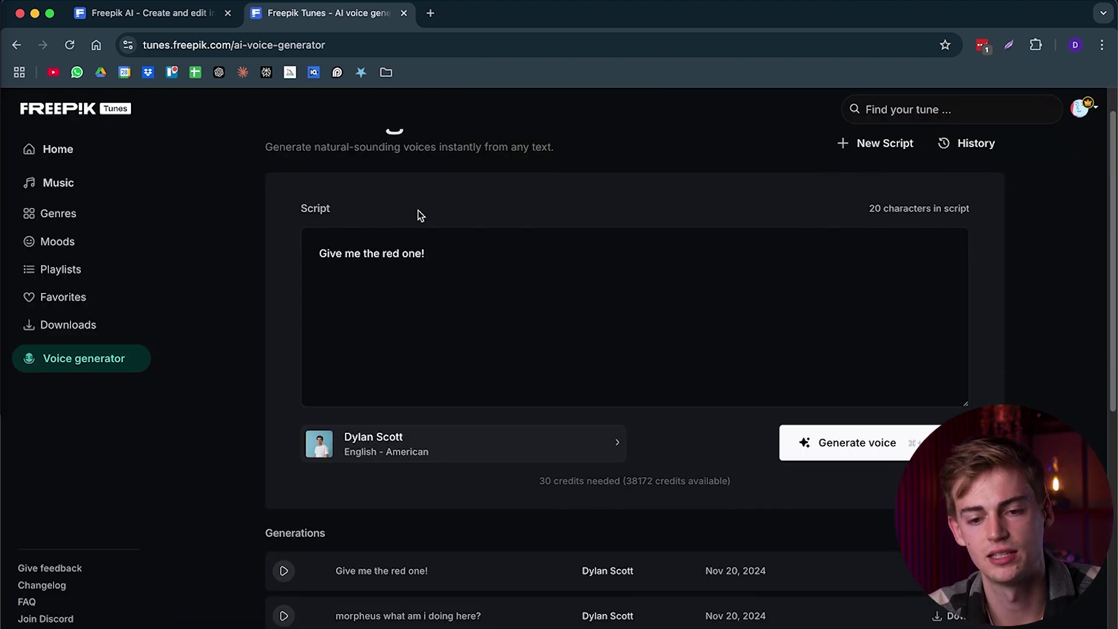
# Step: Pick the Logan West voice, replace the script with 'subscribe to dan', and generate the voiceover
pyautogui.click(447, 445)
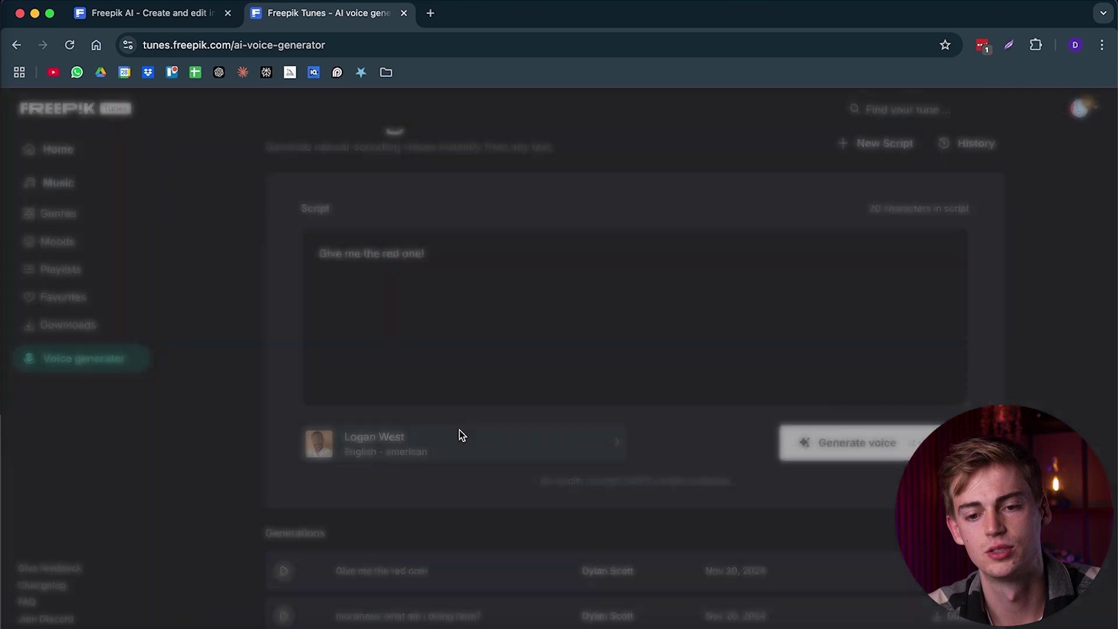
pyautogui.click(460, 434)
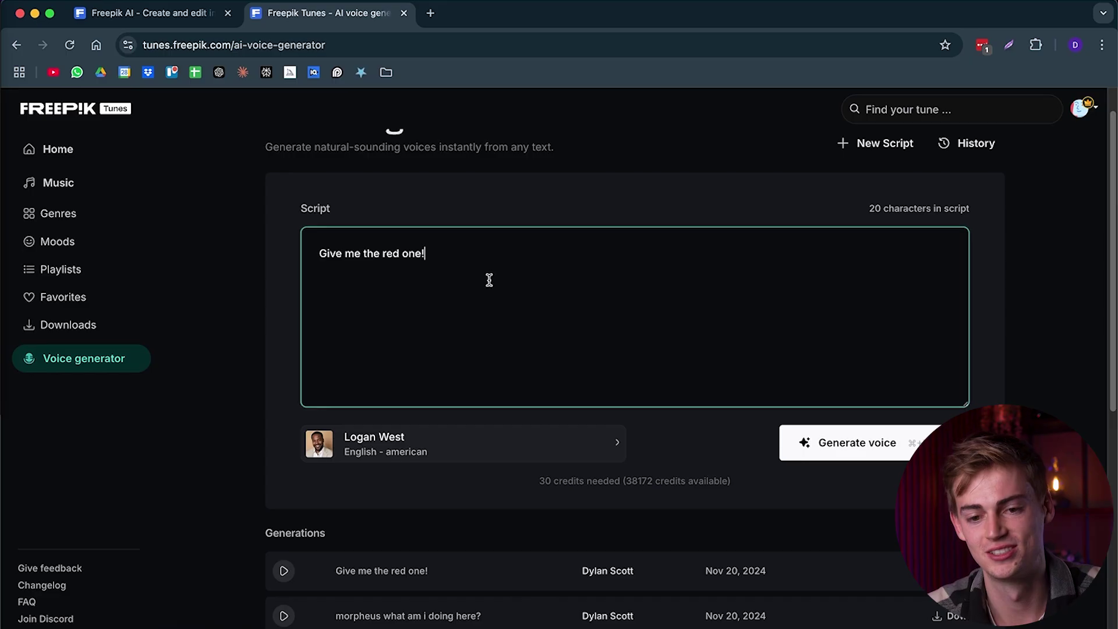
pyautogui.moveTo(486, 280); pyautogui.dragTo(274, 231)
pyautogui.press('BackSpace')
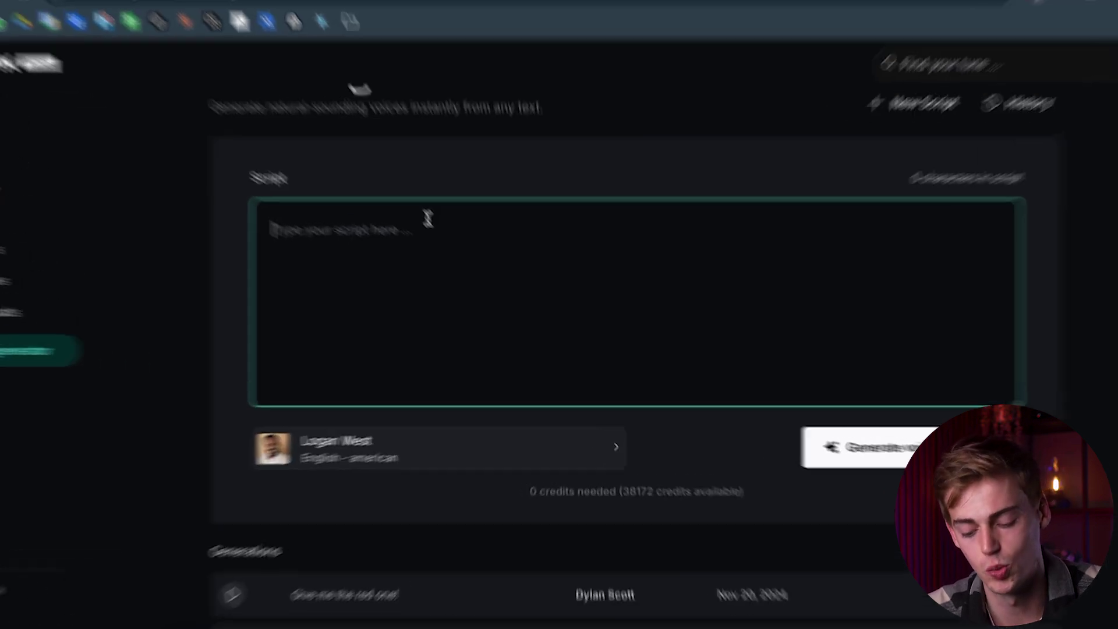
pyautogui.write('subscribe to dan')
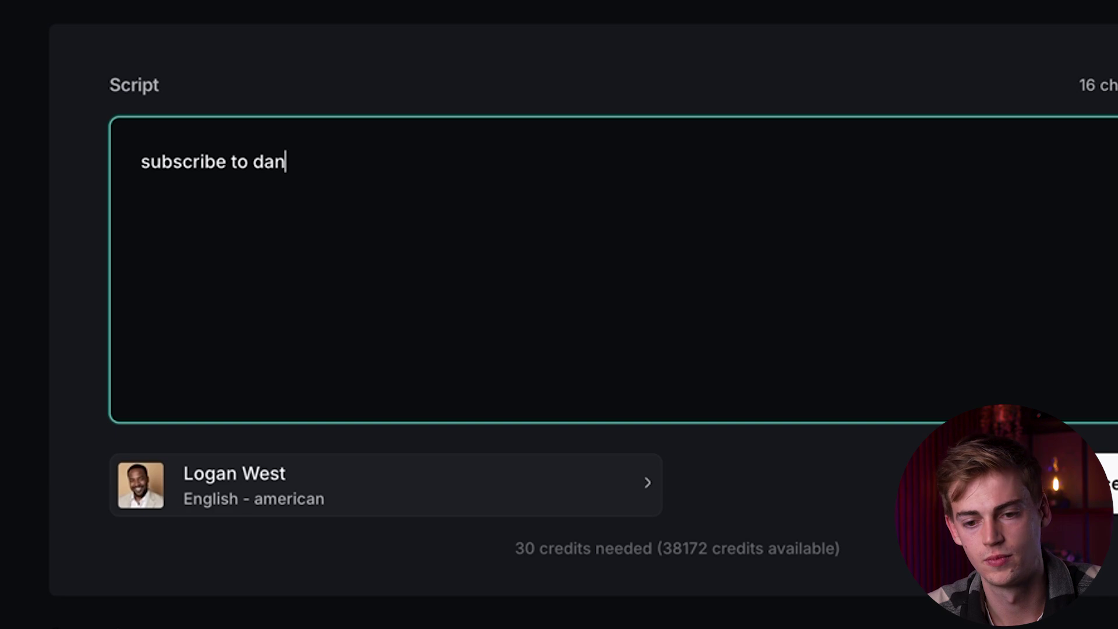
pyautogui.hotkey('ctrl', 'Return')
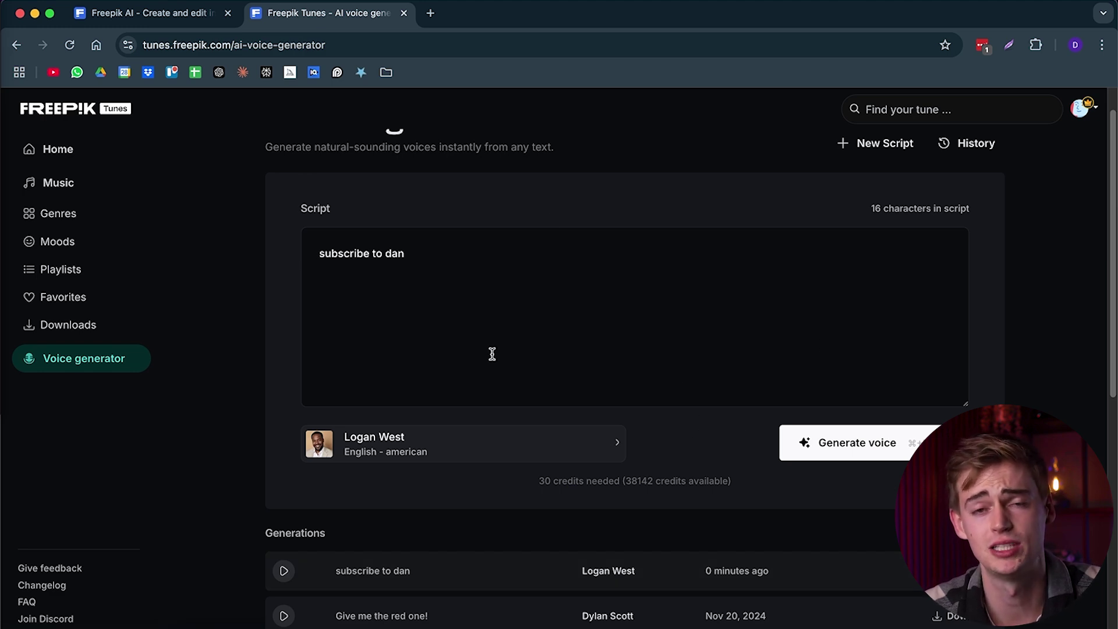
# Step: Search 'freepik tunes' in a new tab and scroll down to the Popular tunes list
pyautogui.click(430, 13)
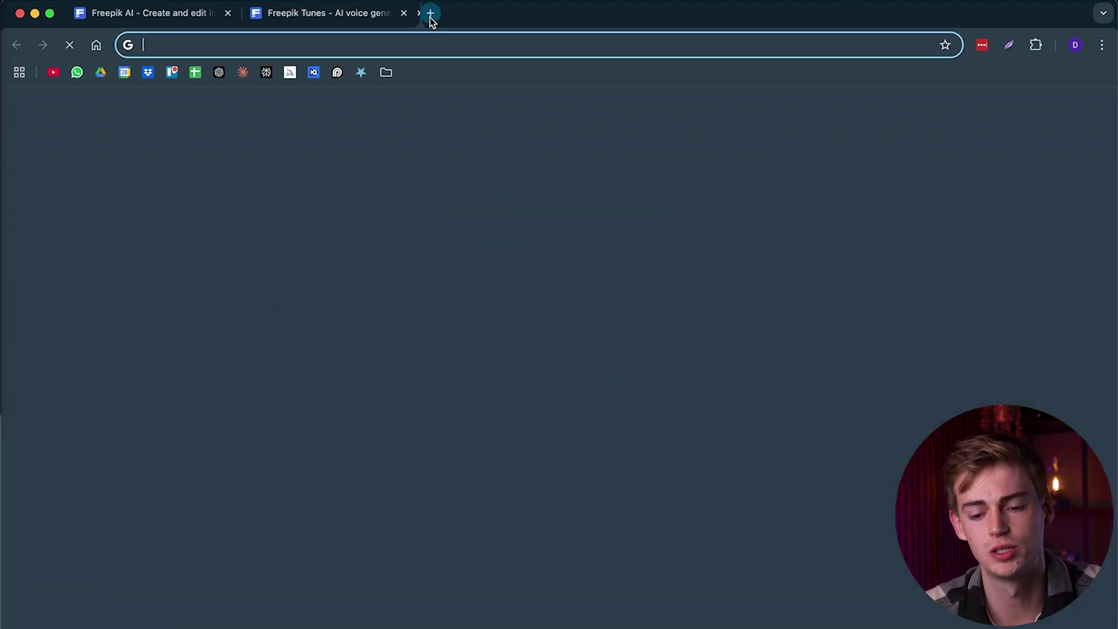
pyautogui.write('freepik tunes')
pyautogui.press('Return')
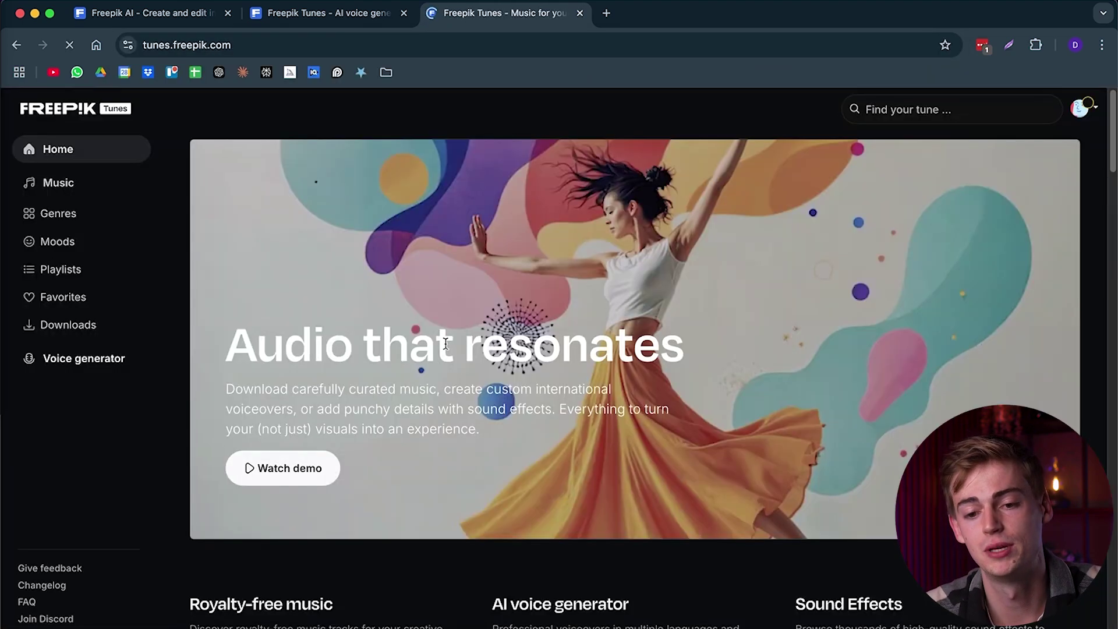
pyautogui.scroll(-6, 383, 334)
pyautogui.scroll(-3, 441, 403)
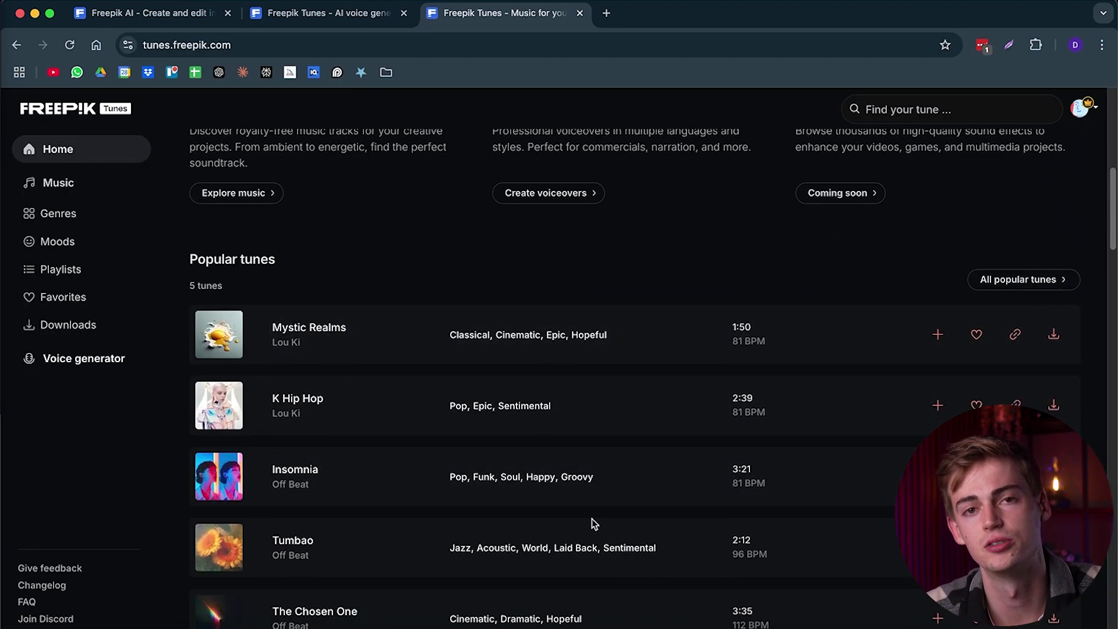